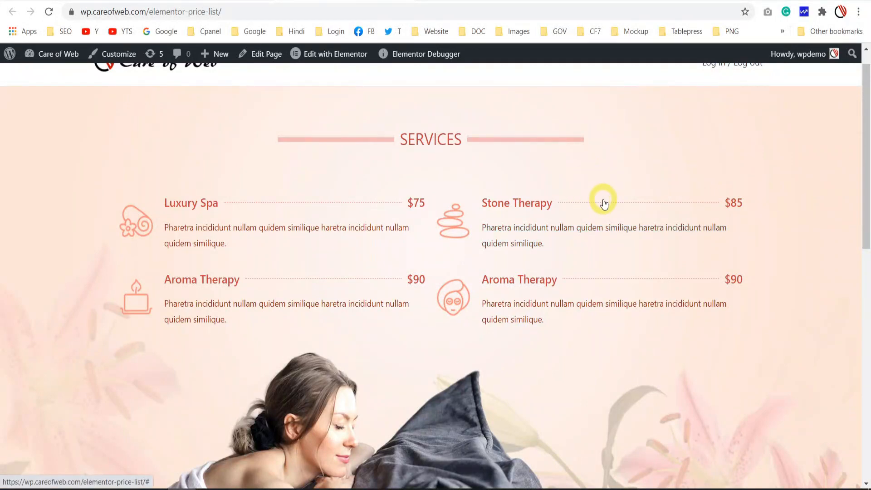
# Examine the finished page's Services and Menu price lists, including their icons, photos, descriptions and prices
pyautogui.scroll(-1, 614, 199)
pyautogui.scroll(1, 616, 200)
pyautogui.scroll(-10, 759, 233)
pyautogui.scroll(1, 759, 233)
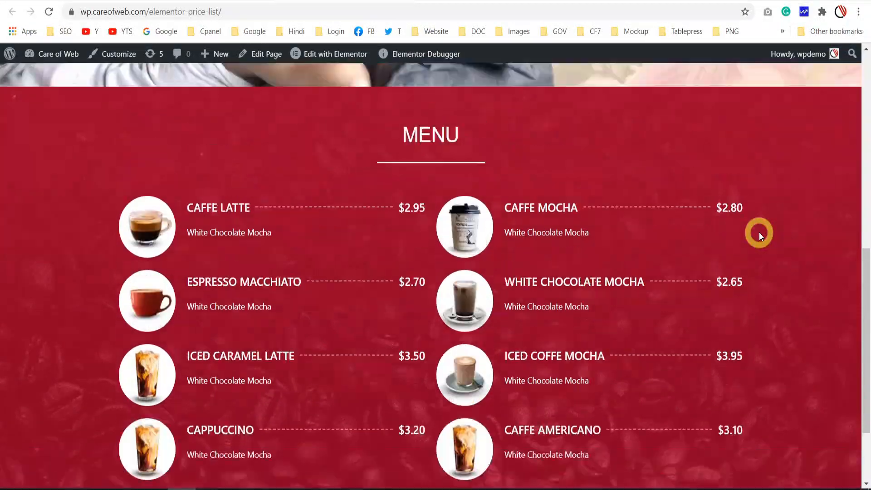
pyautogui.scroll(1, 759, 235)
pyautogui.scroll(-2, 759, 235)
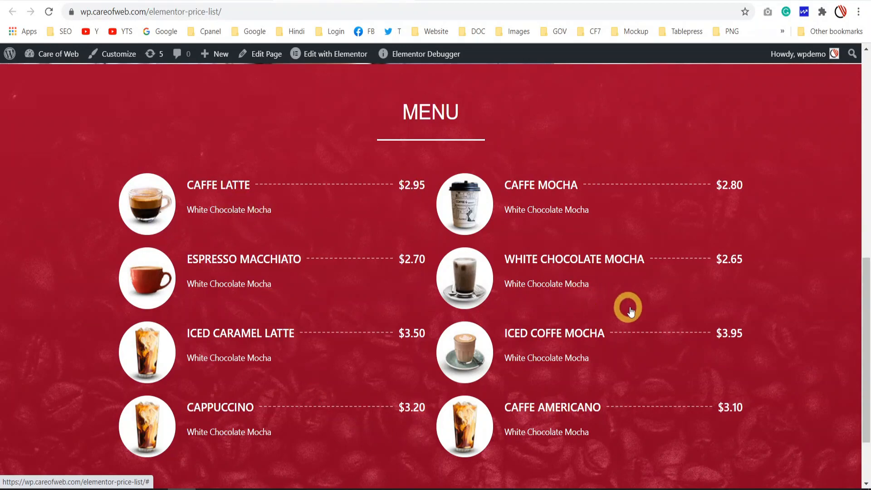
pyautogui.scroll(1, 636, 307)
pyautogui.scroll(10, 636, 308)
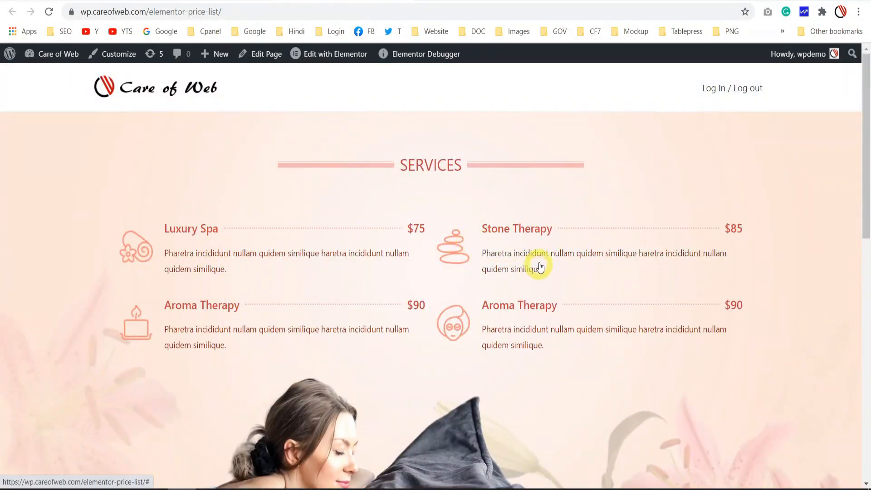
pyautogui.scroll(-1, 653, 245)
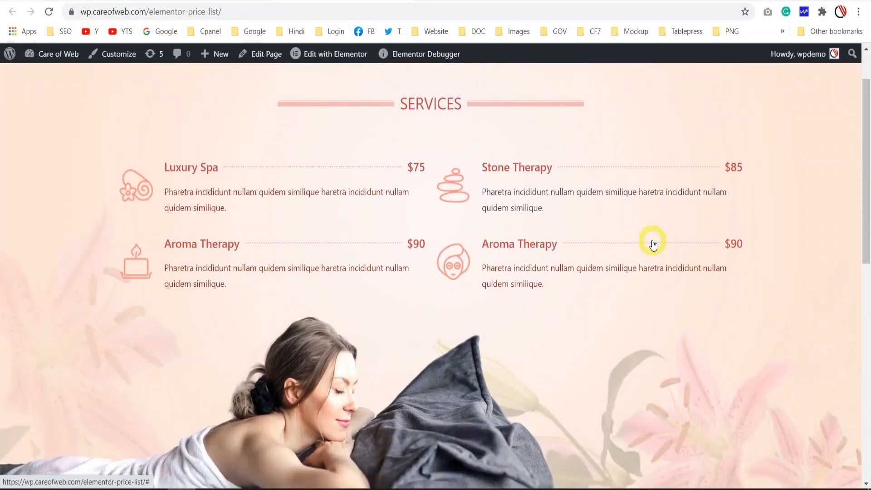
pyautogui.scroll(1, 651, 241)
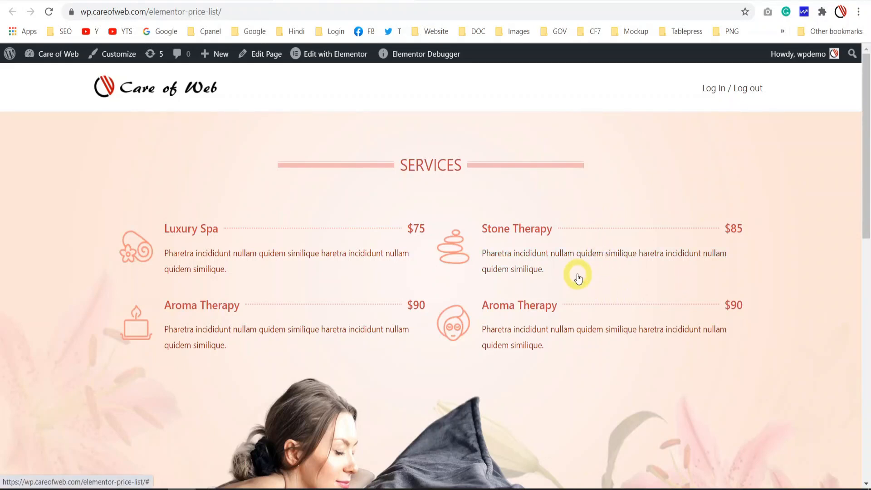
# Open the page for editing with Elementor and add a single-column section containing a two-column Inner Section
pyautogui.click(329, 53)
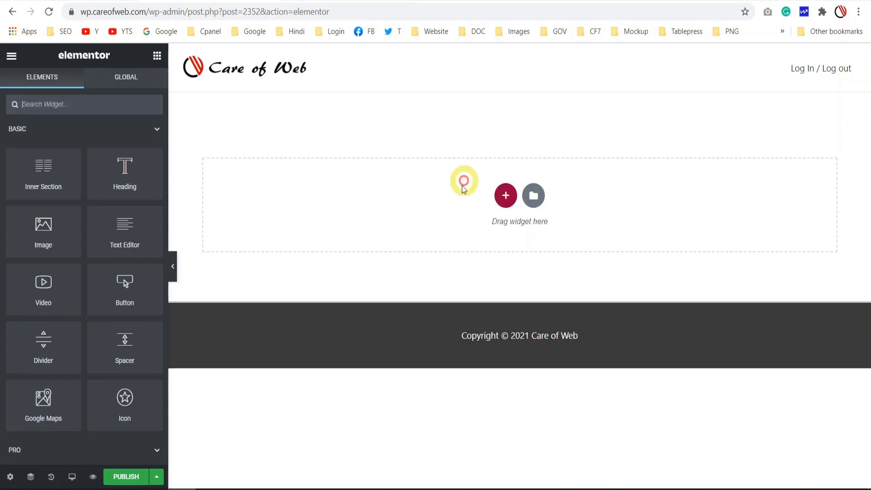
pyautogui.click(506, 195)
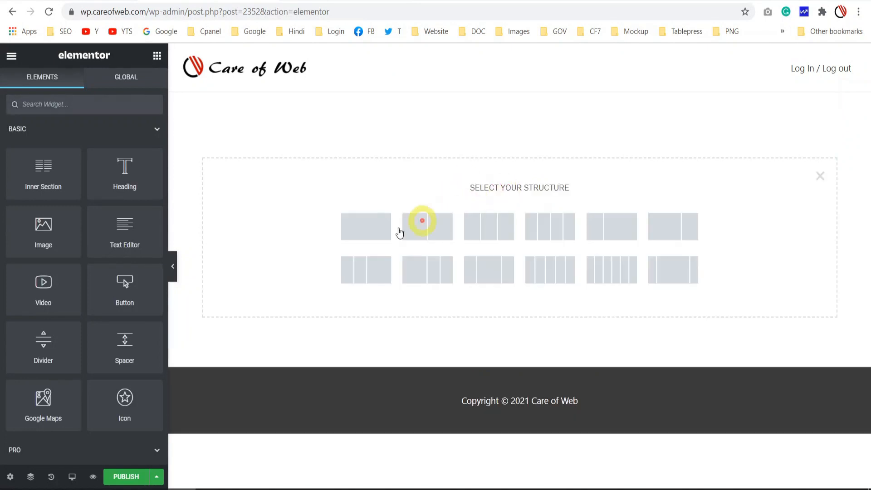
pyautogui.click(369, 229)
pyautogui.click(443, 106)
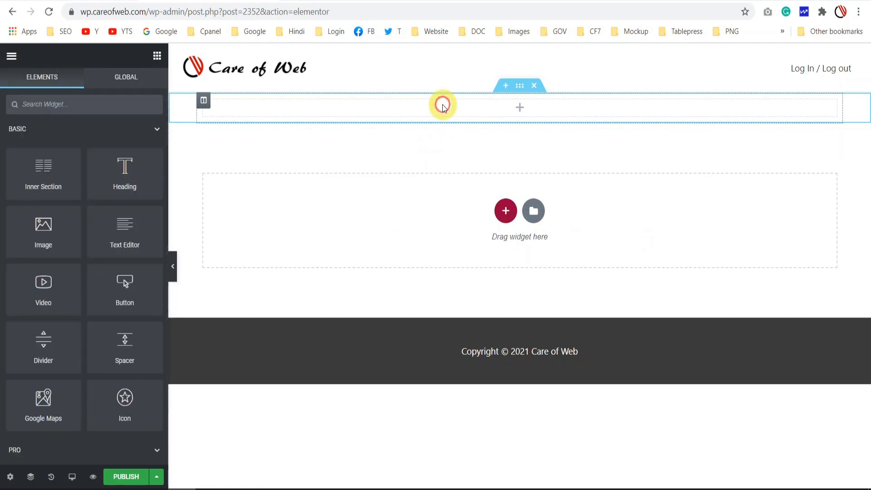
pyautogui.moveTo(33, 169); pyautogui.dragTo(361, 102)
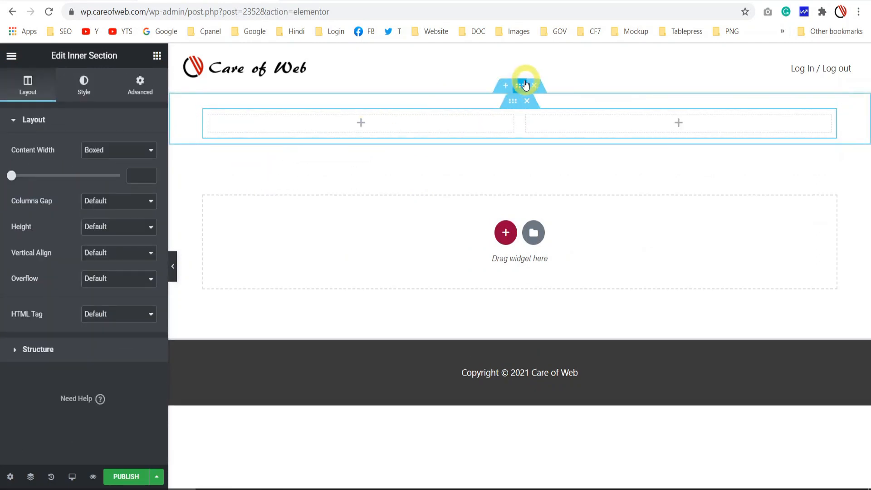
# Set the outer section's height to Fit To Screen
pyautogui.click(521, 86)
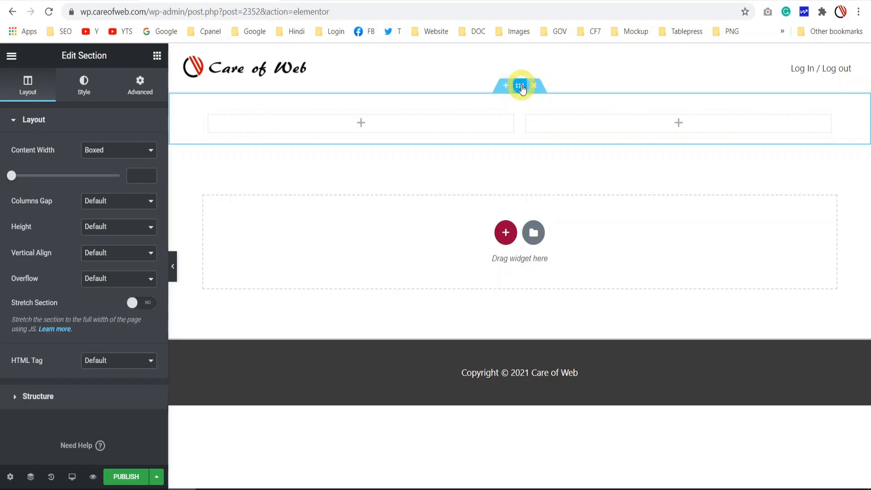
pyautogui.click(119, 229)
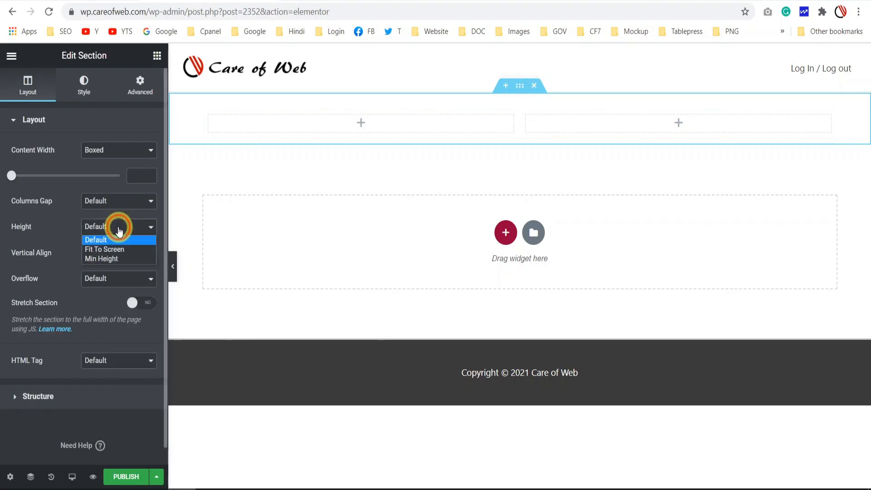
pyautogui.click(110, 251)
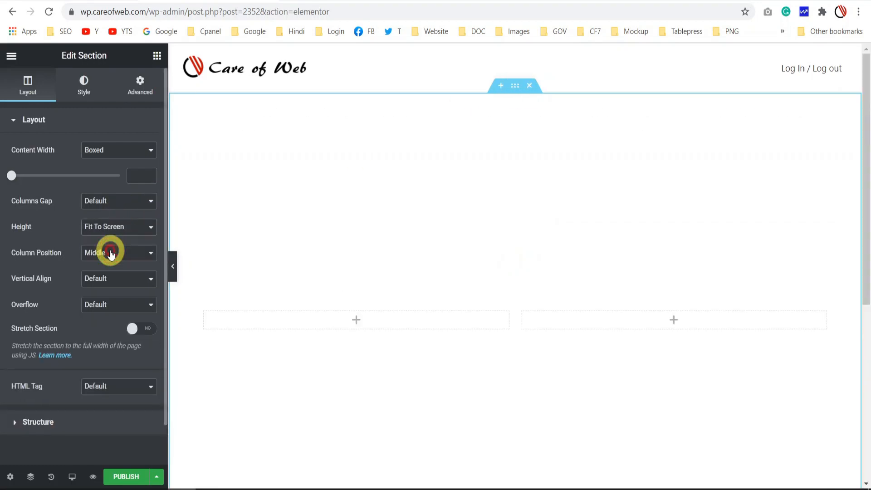
# Give the outer section a Classic background using the spa image of the reclining woman from the media library
pyautogui.click(83, 86)
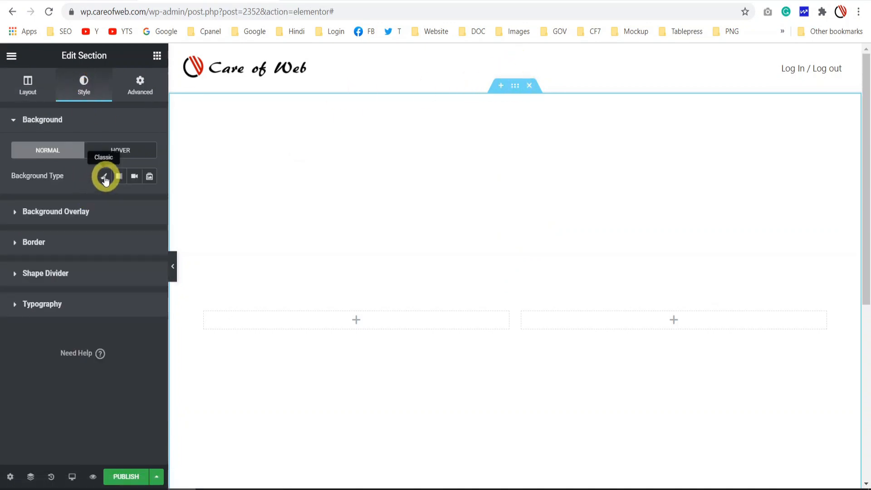
pyautogui.click(104, 176)
pyautogui.click(78, 307)
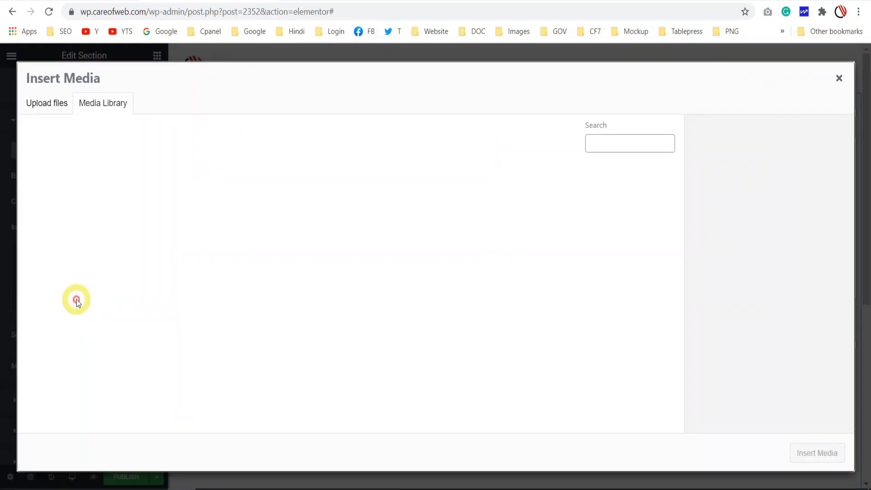
pyautogui.click(387, 205)
pyautogui.click(807, 453)
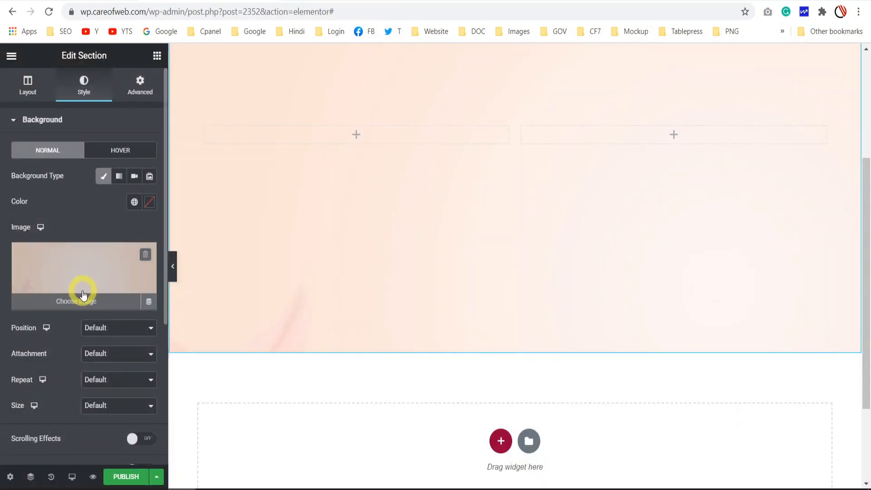
# Set the background image's position to Bottom Center and its size to Cover, and check it at full page width
pyautogui.click(109, 338)
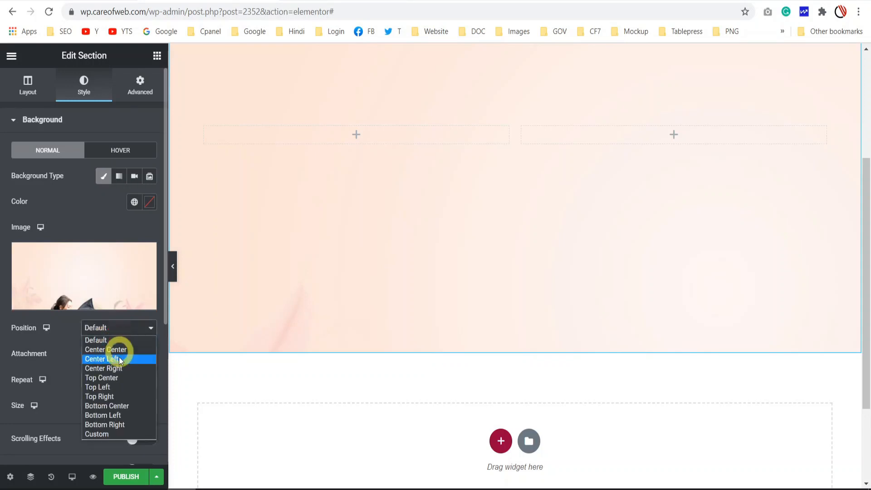
pyautogui.click(120, 406)
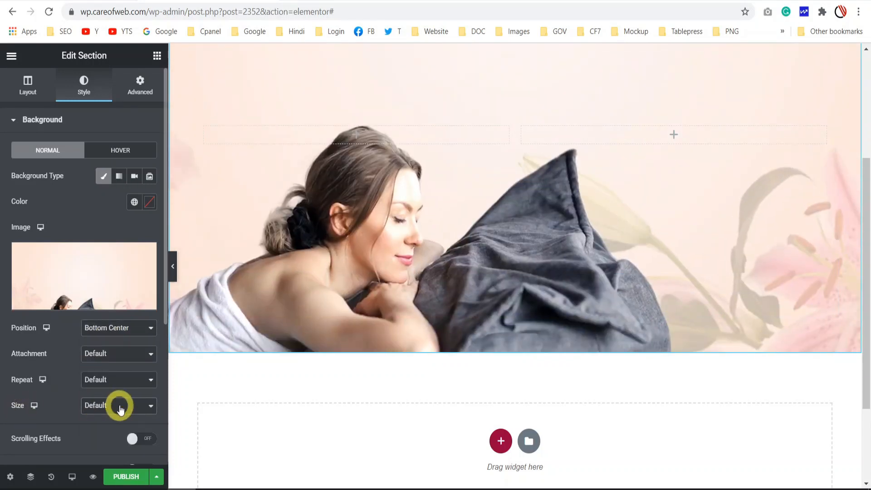
pyautogui.click(121, 409)
pyautogui.click(104, 439)
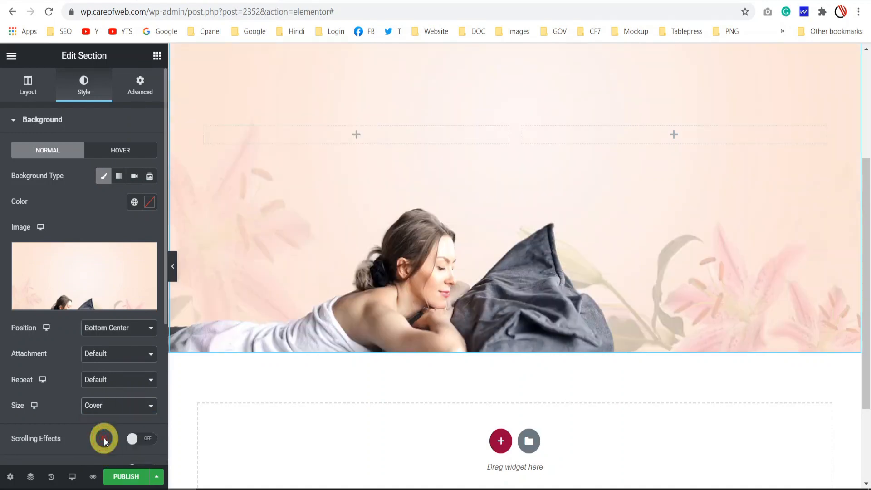
pyautogui.click(173, 267)
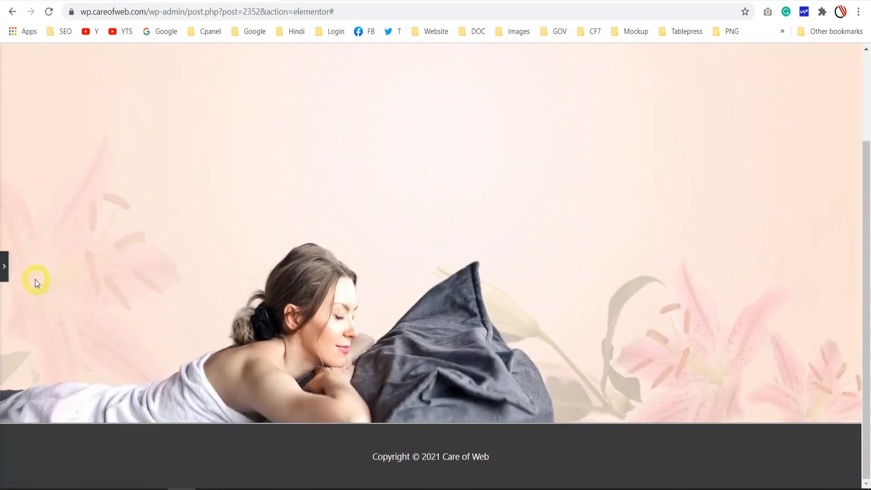
pyautogui.click(4, 270)
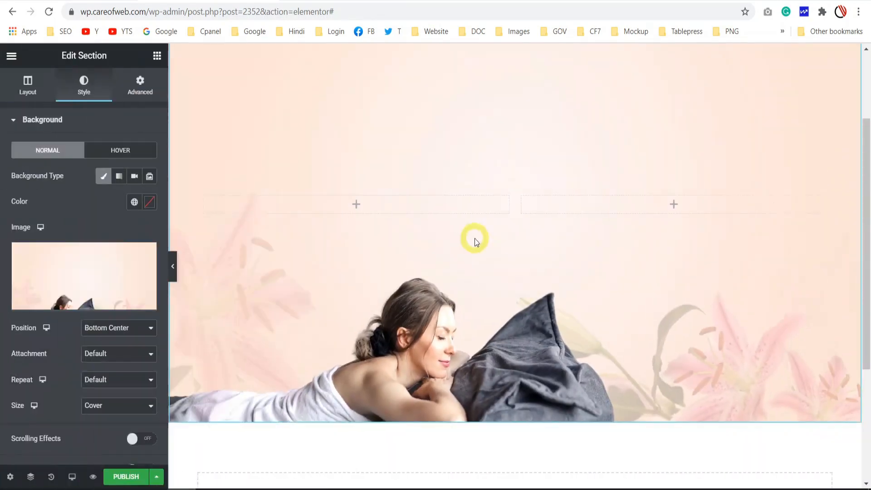
# Add a Price List widget to the left column of the inner section
pyautogui.click(452, 203)
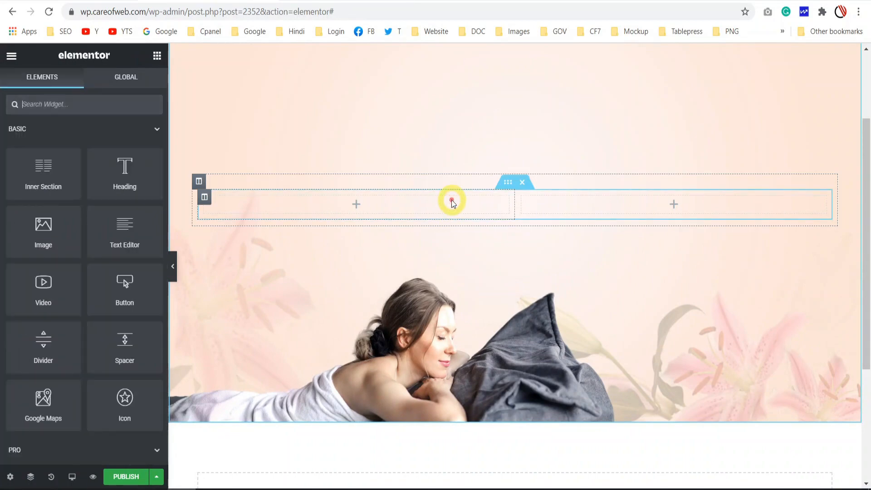
pyautogui.scroll(-8, 117, 224)
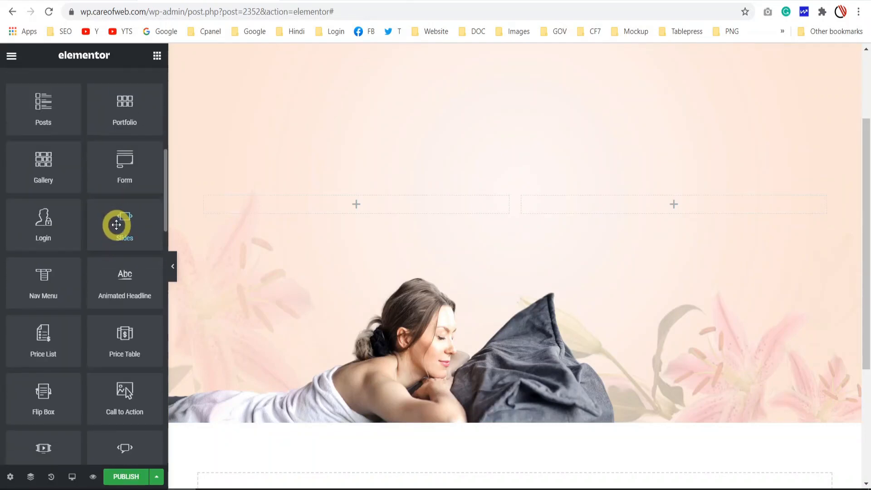
pyautogui.scroll(-2, 117, 225)
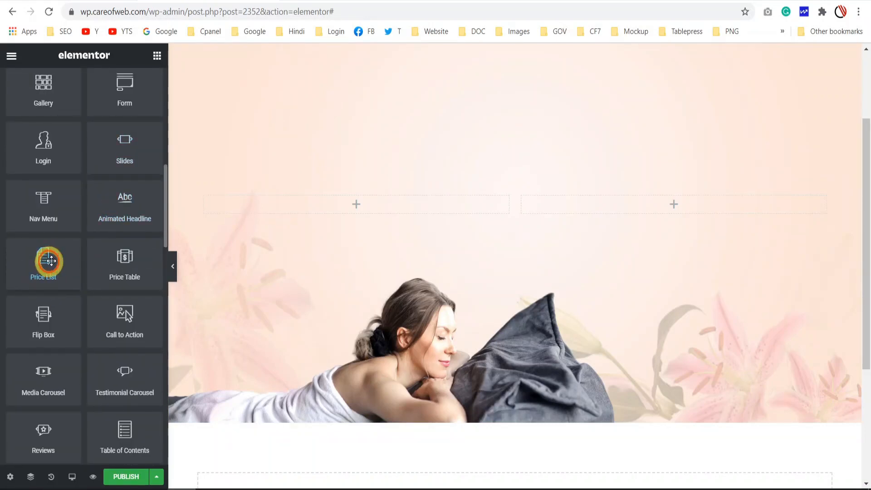
pyautogui.moveTo(51, 261); pyautogui.dragTo(333, 202)
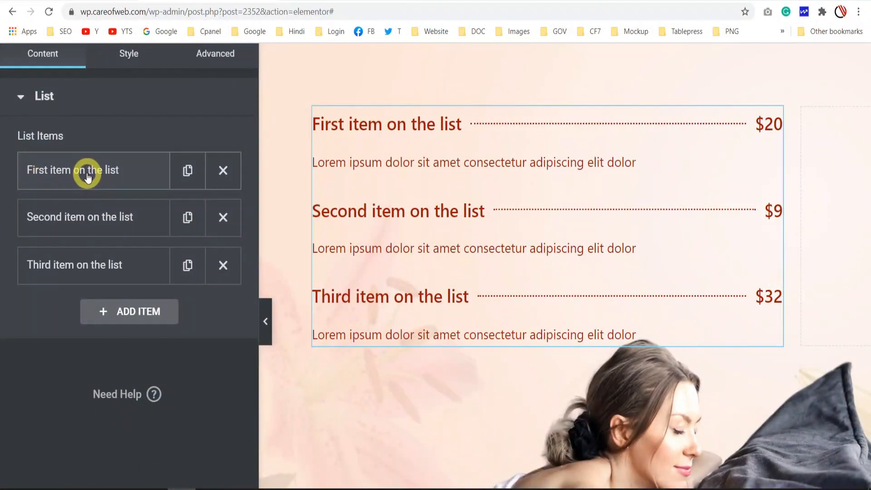
# Review the first list item's fields, and delete the third and second items from the price list
pyautogui.click(87, 177)
pyautogui.scroll(-5, 112, 238)
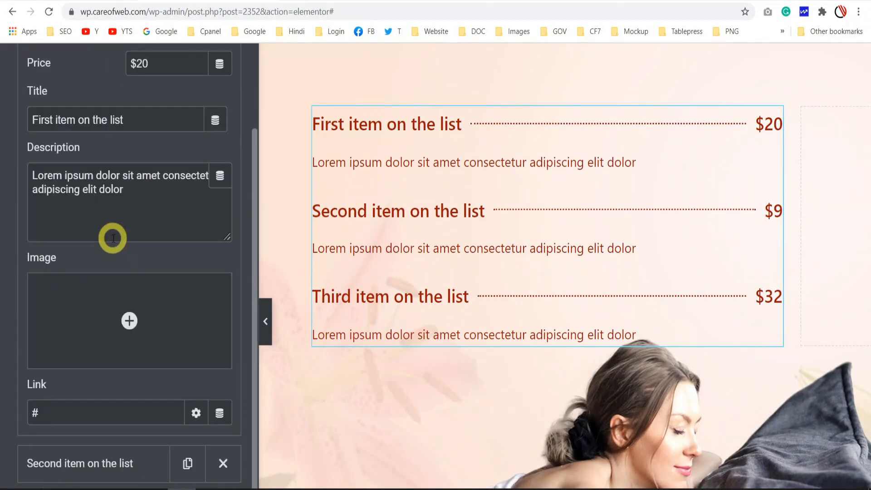
pyautogui.scroll(5, 113, 238)
pyautogui.scroll(2, 113, 238)
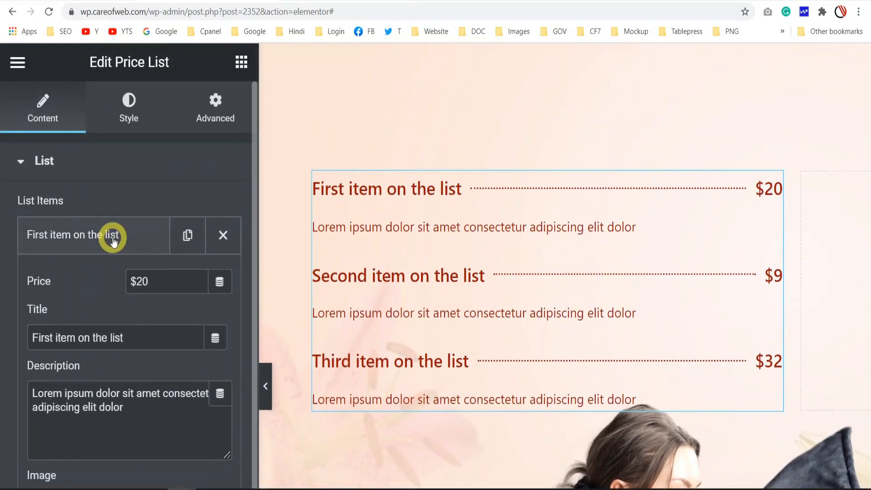
pyautogui.click(113, 236)
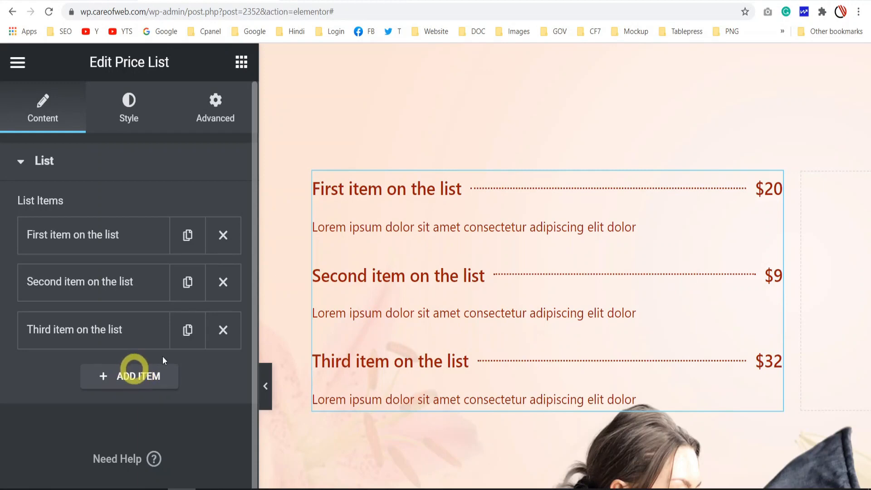
pyautogui.click(225, 333)
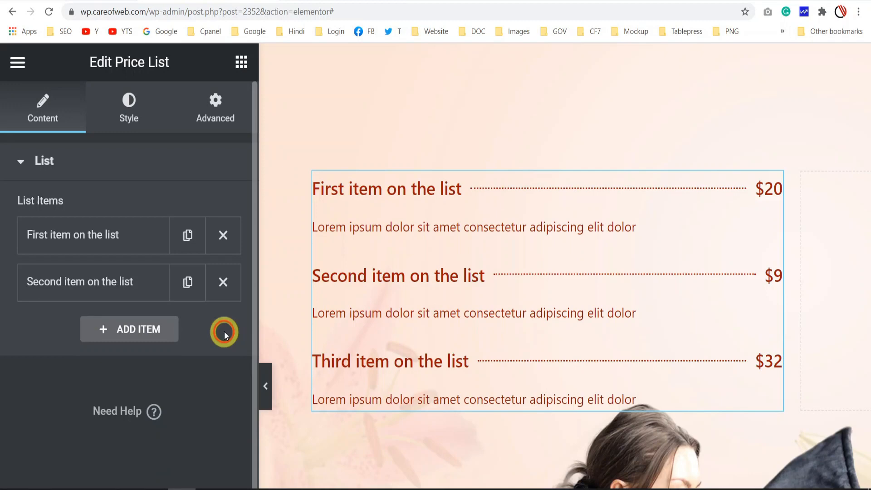
pyautogui.click(223, 282)
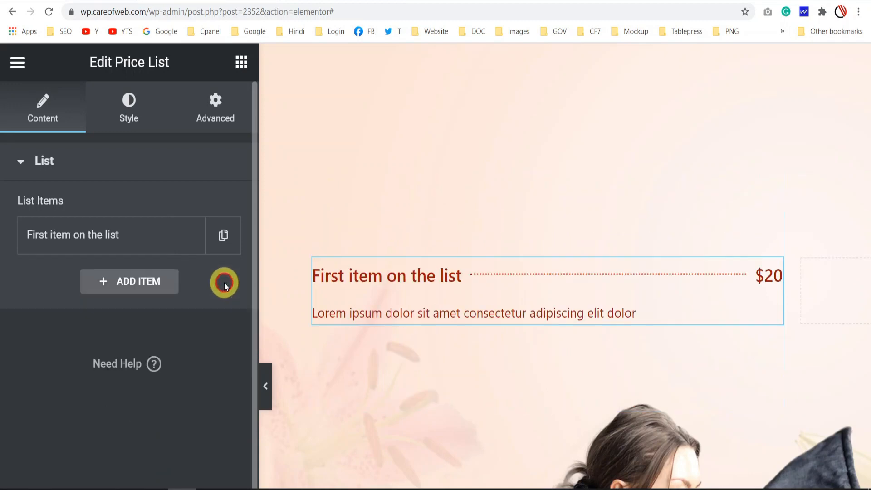
# Set the price of the first price list item to $75
pyautogui.click(132, 236)
pyautogui.scroll(-3, 91, 285)
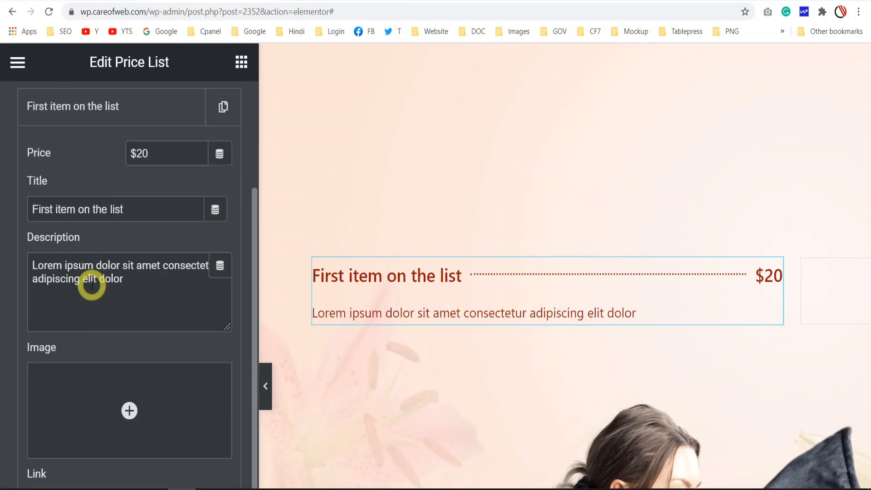
pyautogui.scroll(3, 42, 278)
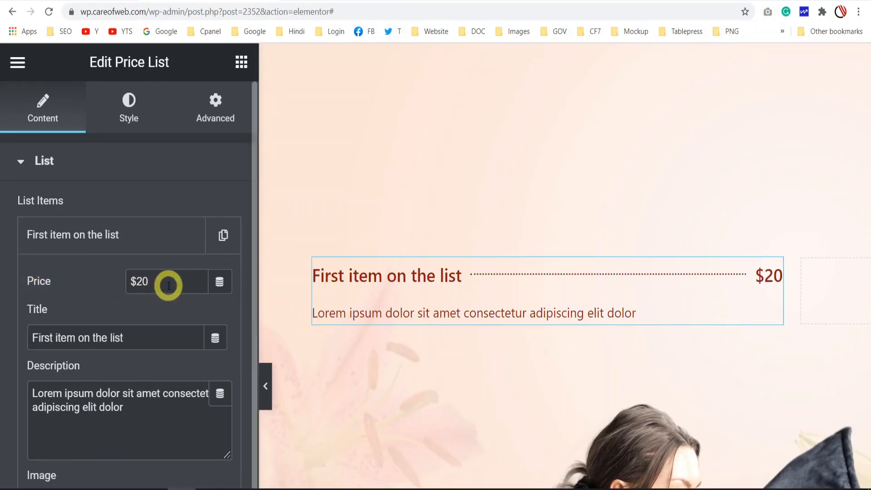
pyautogui.click(135, 282)
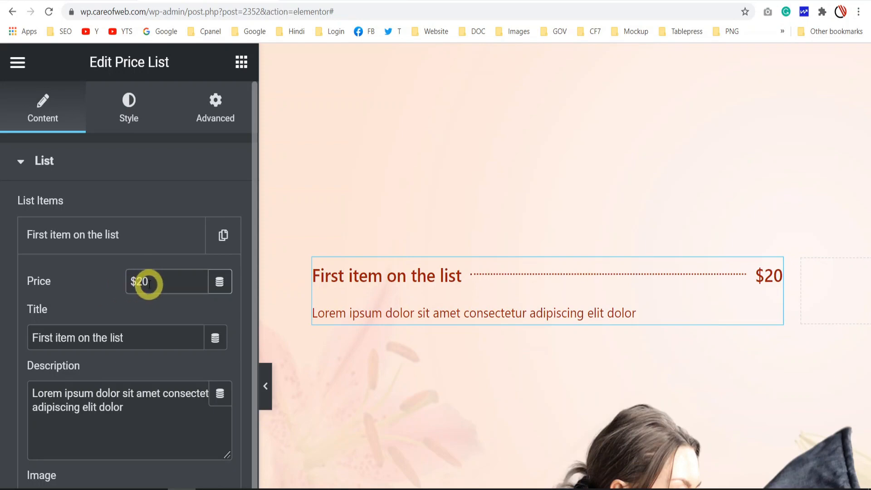
pyautogui.scroll(-2, 149, 285)
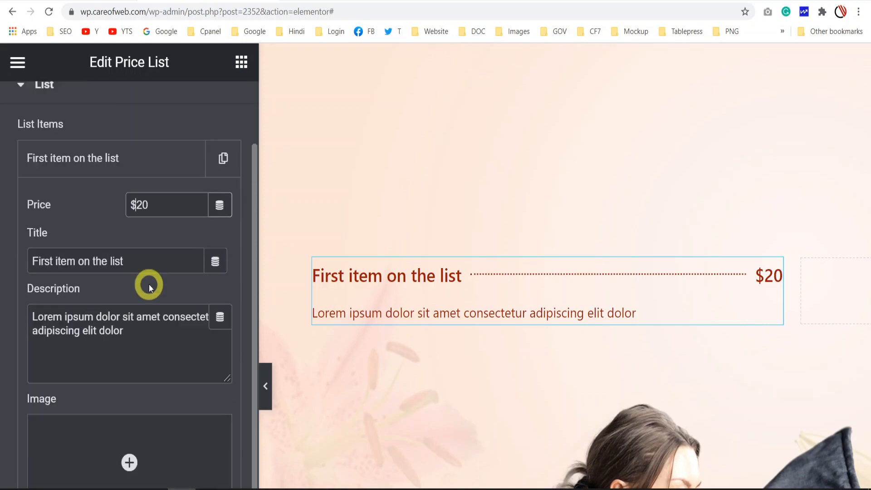
pyautogui.click(167, 207)
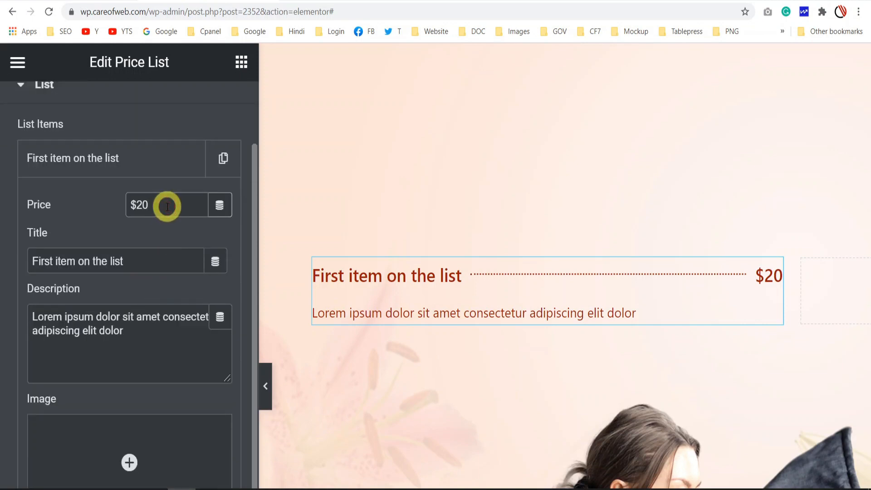
pyautogui.press('BackSpace')
pyautogui.press('BackSpace')
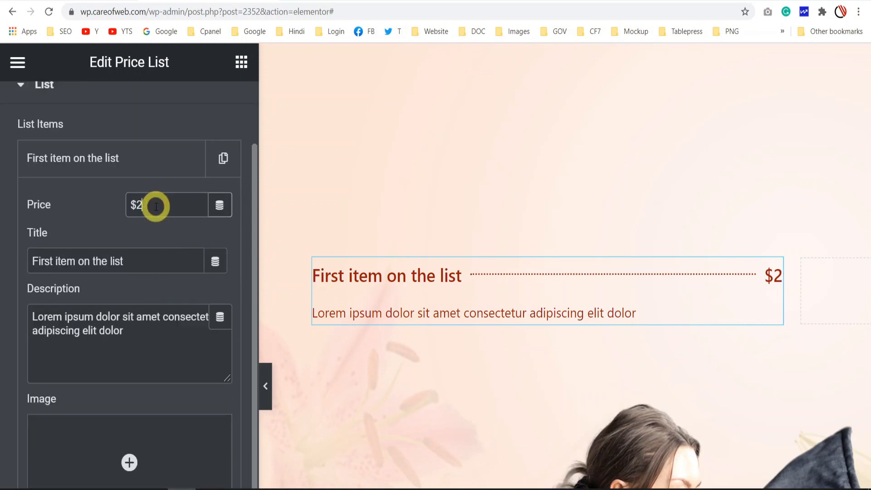
pyautogui.write('75')
# Retitle the first list item as Luxury Spa
pyautogui.click(136, 258)
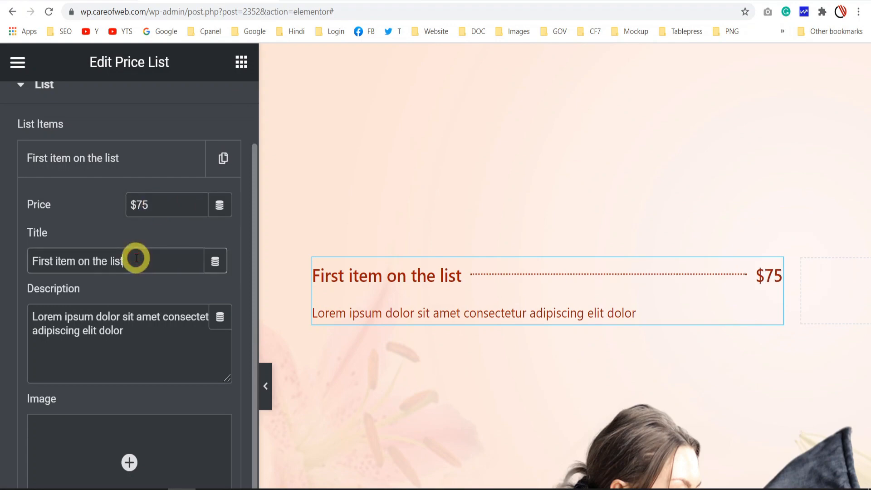
pyautogui.hotkey('ctrl', 'a')
pyautogui.write('Luxury')
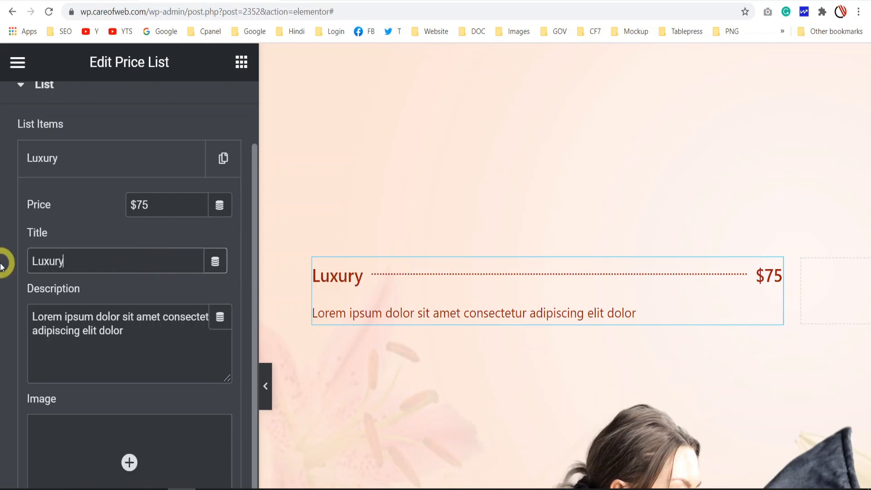
pyautogui.write(' Spa')
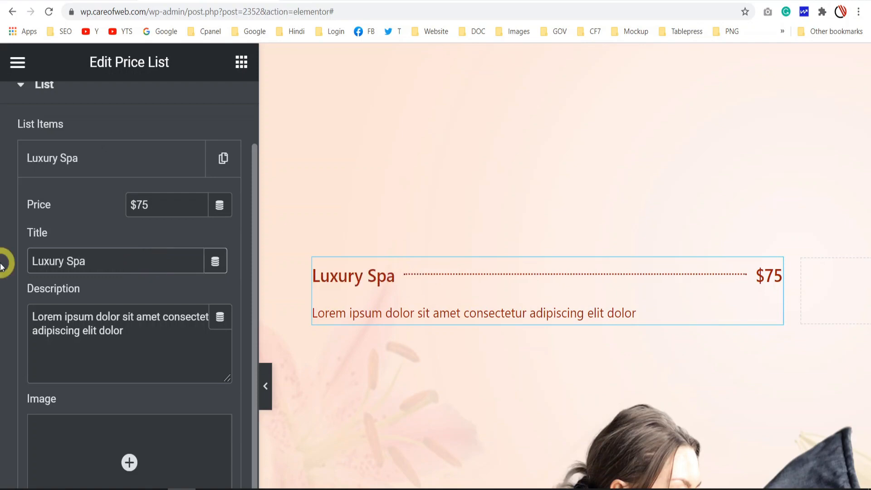
# Extend the Luxury Spa description with a full stop and a second copy of its placeholder text
pyautogui.scroll(-1, 1, 265)
pyautogui.moveTo(137, 279); pyautogui.dragTo(33, 265)
pyautogui.hotkey('ctrl', 'c')
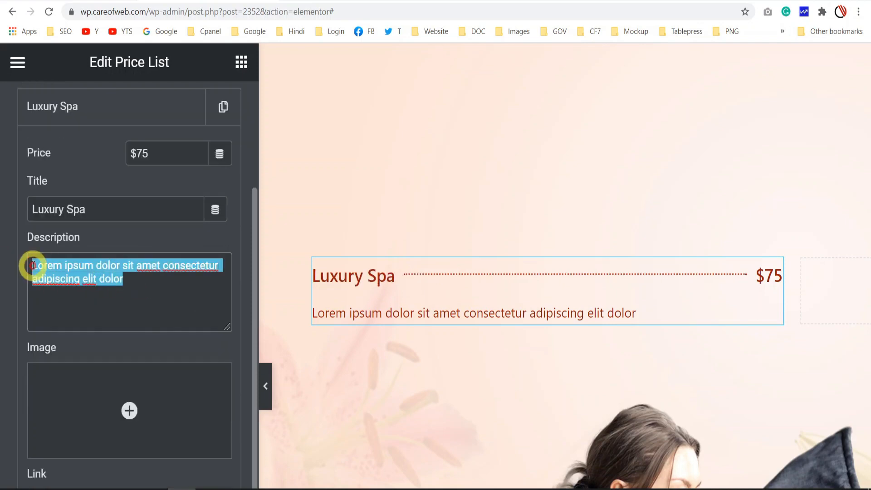
pyautogui.click(142, 287)
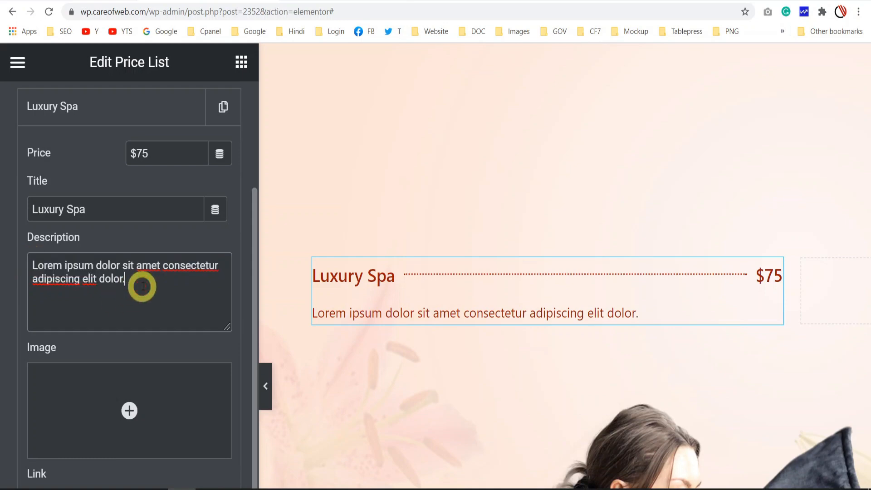
pyautogui.write('.')
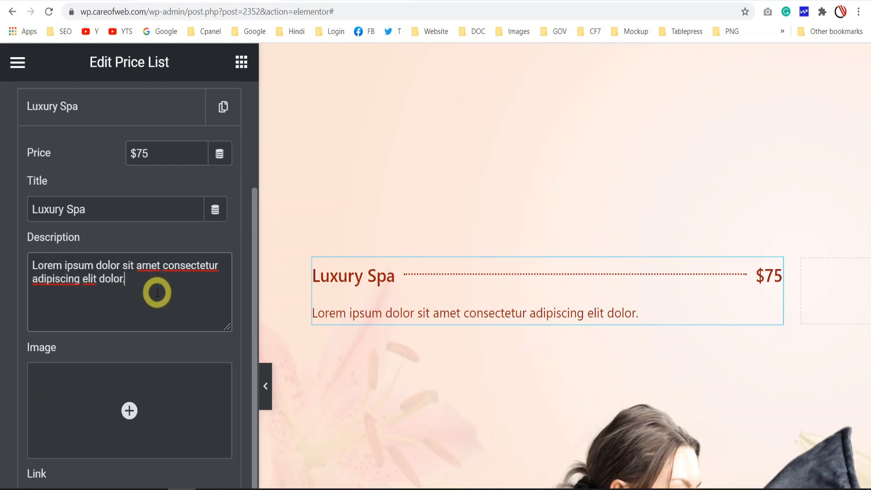
pyautogui.hotkey('ctrl', 'v')
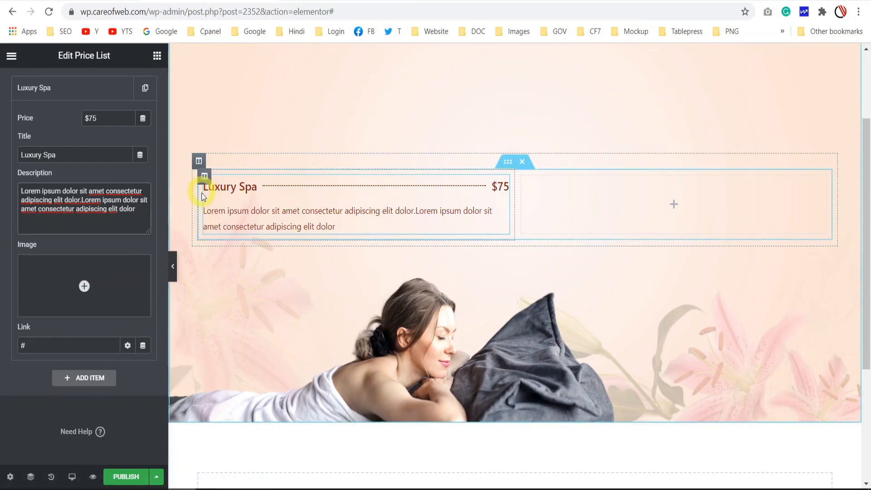
# Insert the flower and rolled towel icon icon20.png from the media library as the Luxury Spa item's image
pyautogui.click(76, 308)
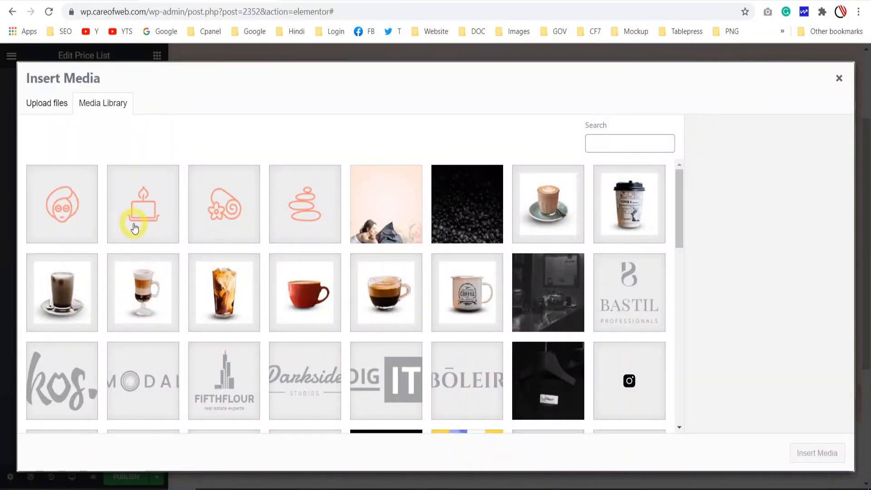
pyautogui.click(219, 204)
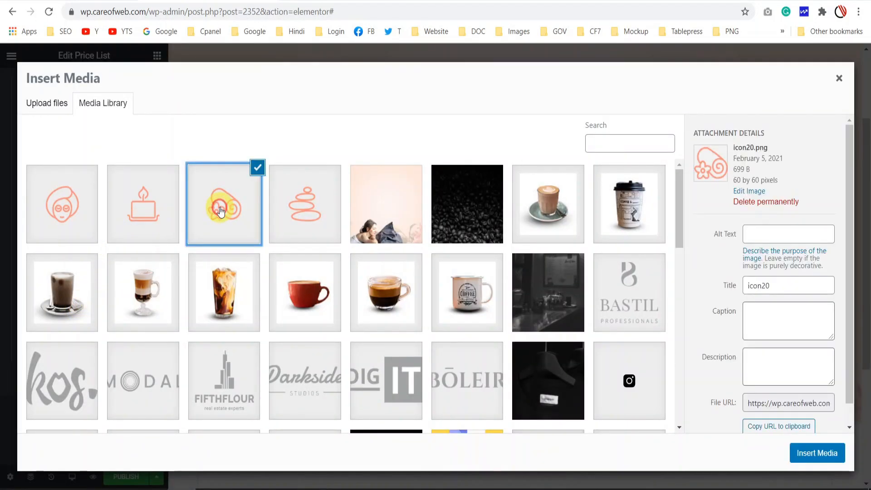
pyautogui.click(838, 452)
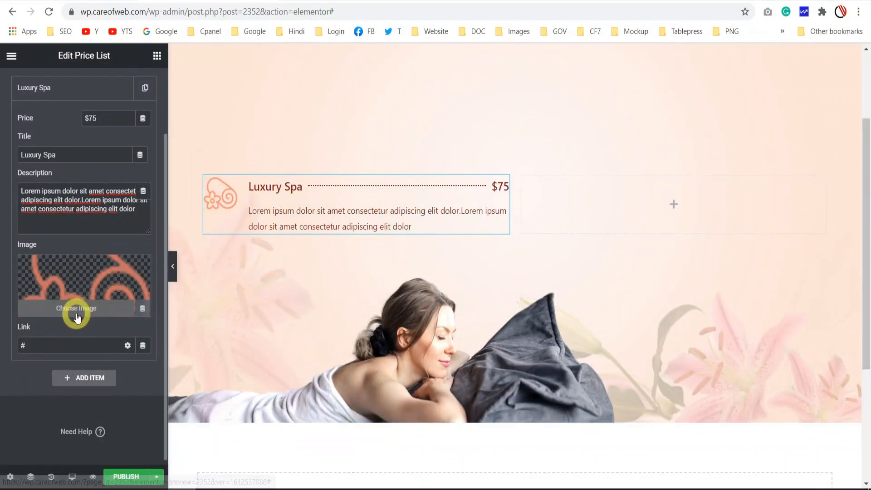
# Replace the Luxury Spa item's link with the site's elementor-pro-gallery page and publish the page
pyautogui.click(60, 344)
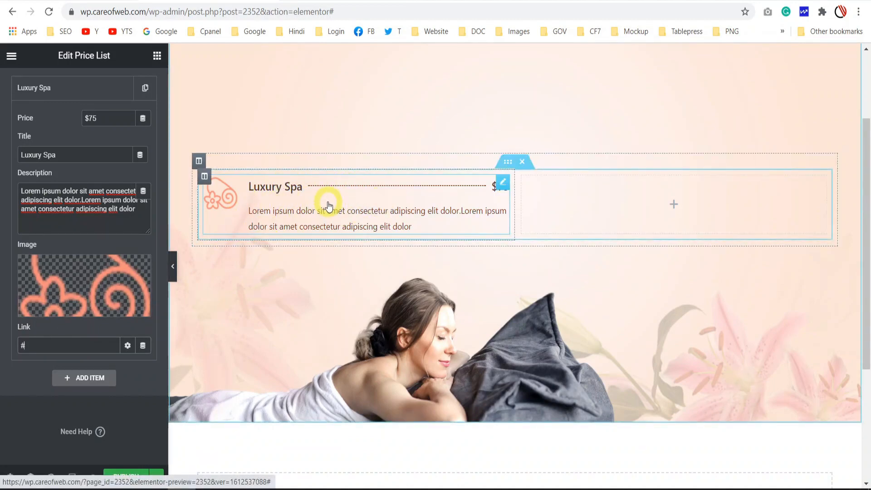
pyautogui.moveTo(33, 346); pyautogui.dragTo(15, 347)
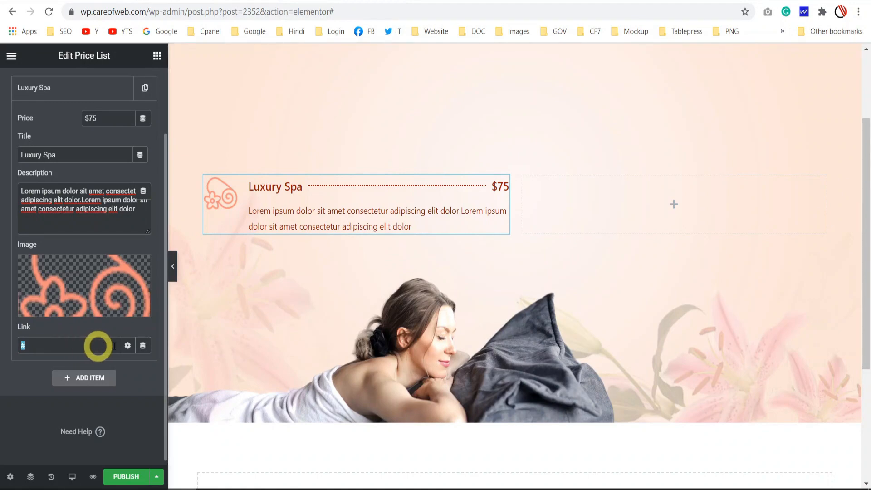
pyautogui.click(143, 347)
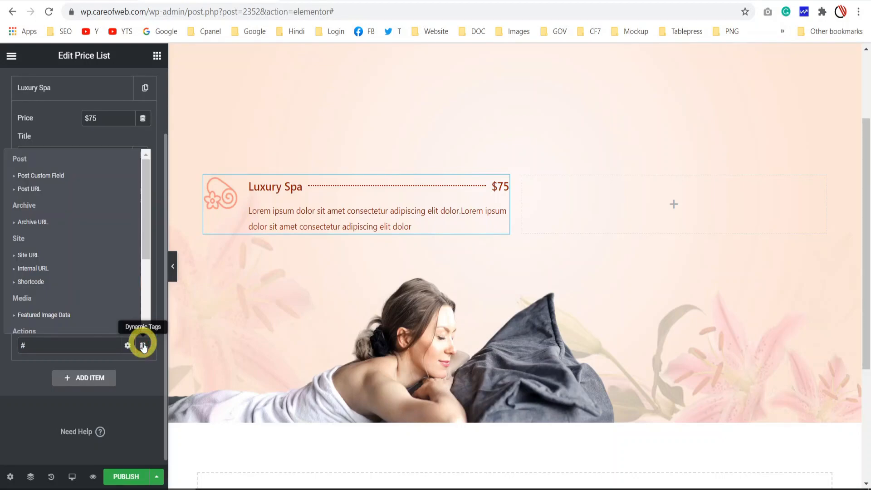
pyautogui.click(56, 346)
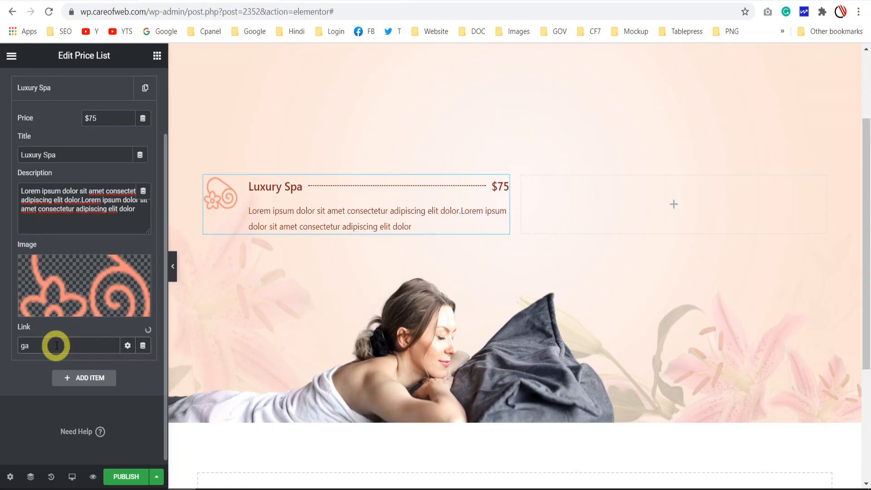
pyautogui.click(45, 383)
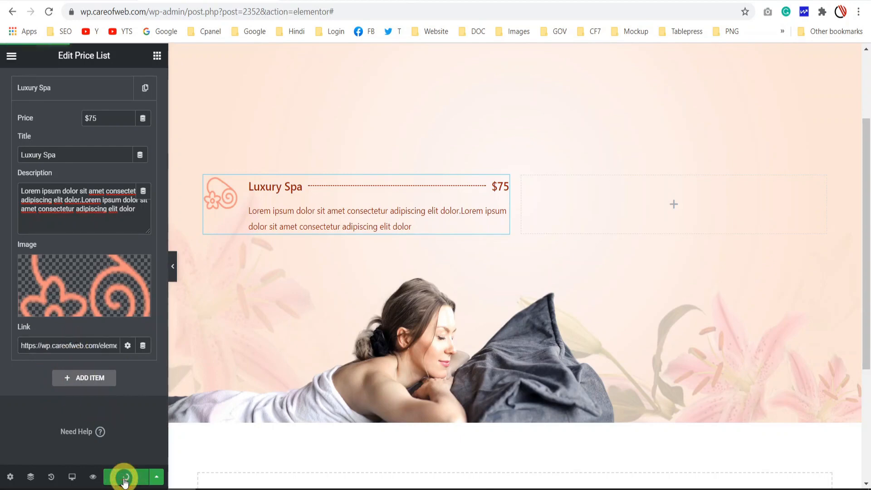
pyautogui.scroll(2, 85, 185)
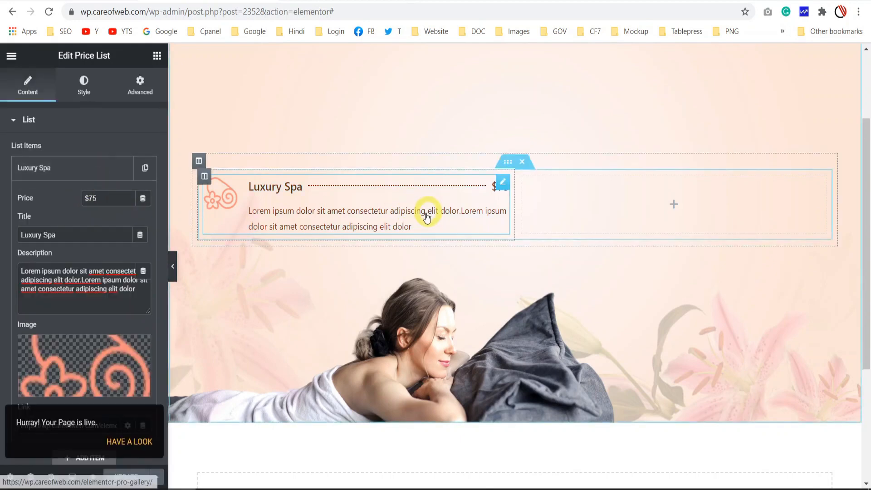
pyautogui.scroll(3, 425, 220)
pyautogui.scroll(-1, 397, 291)
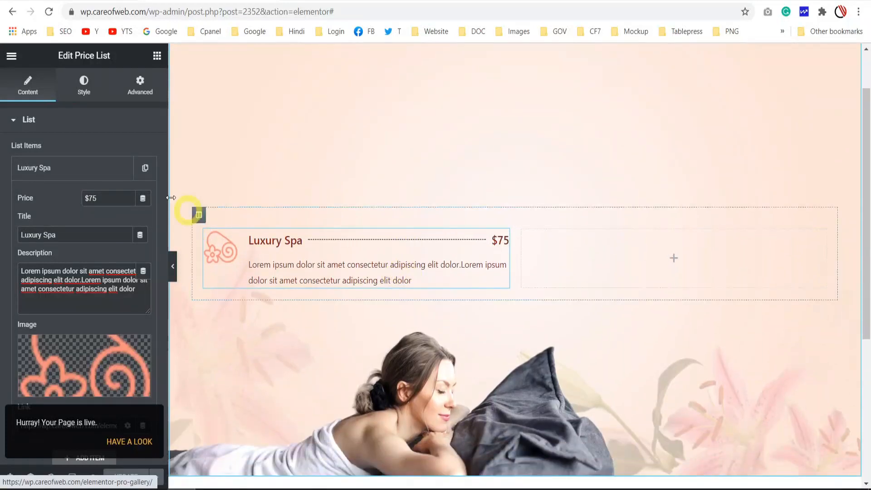
# Duplicate the Luxury Spa item and give the copy a price of $90 and the title Aroma Therapy
pyautogui.click(79, 168)
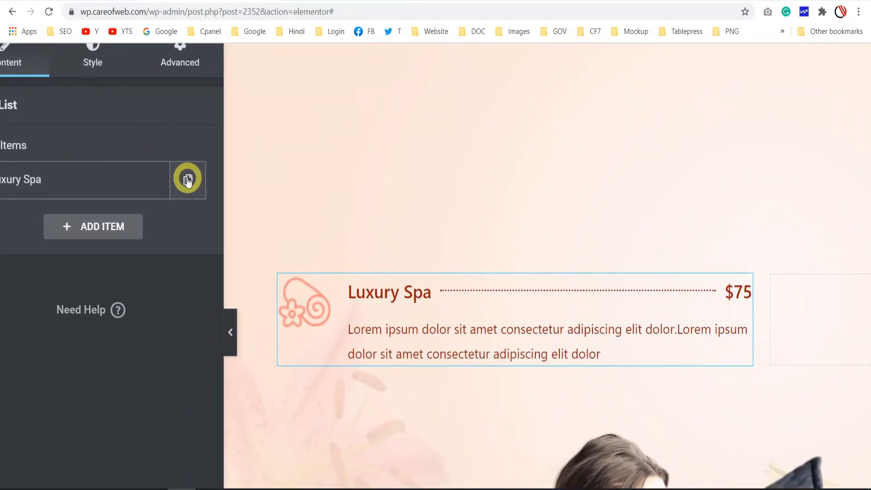
pyautogui.click(188, 180)
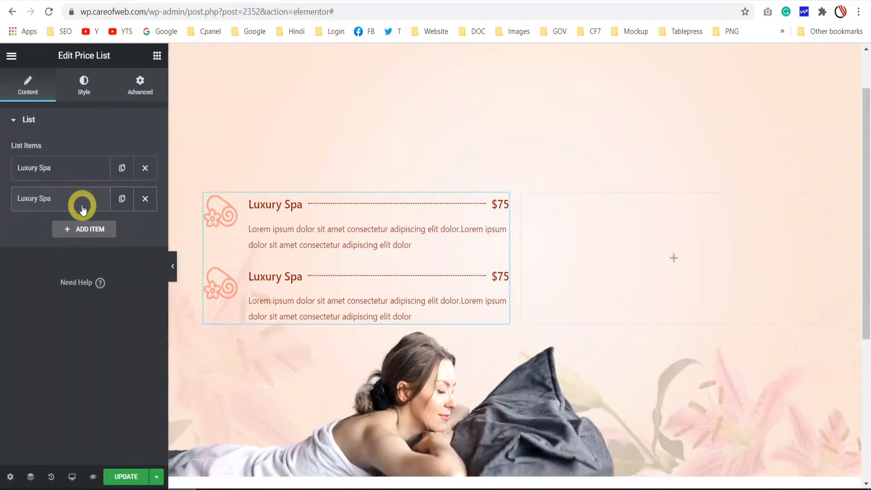
pyautogui.click(76, 204)
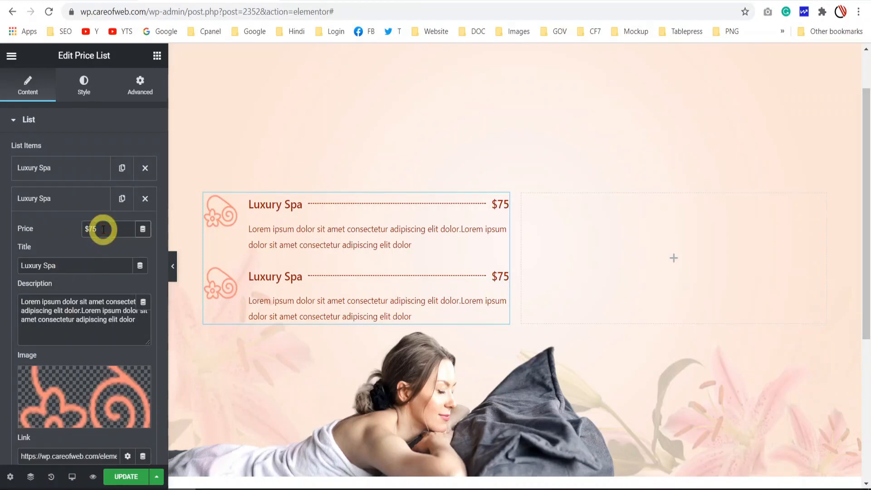
pyautogui.write('90')
pyautogui.moveTo(59, 266); pyautogui.dragTo(9, 267)
pyautogui.write('Aroma Therapy')
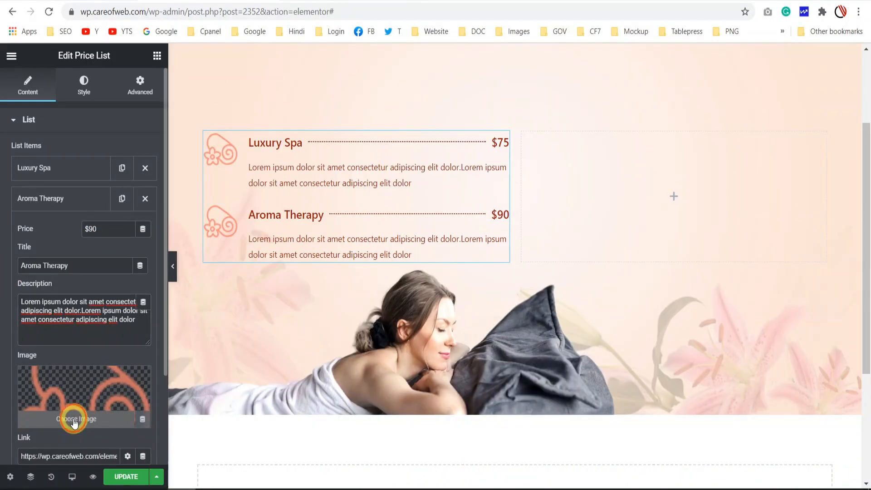
# Change the Aroma Therapy item's image to the candle icon from the media library
pyautogui.click(74, 420)
pyautogui.click(150, 220)
pyautogui.click(817, 453)
pyautogui.scroll(1, 477, 230)
pyautogui.click(477, 230)
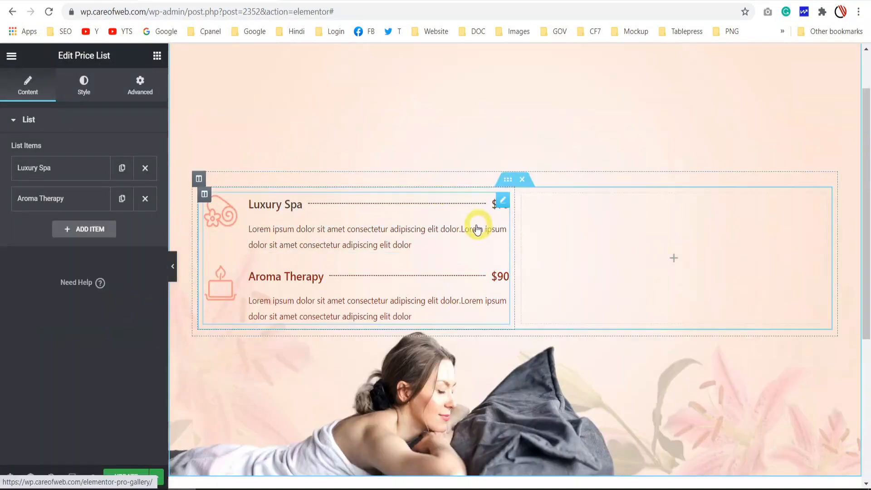
# Copy the left column's price list into the empty right column and open the copy for editing
pyautogui.rightClick(503, 200)
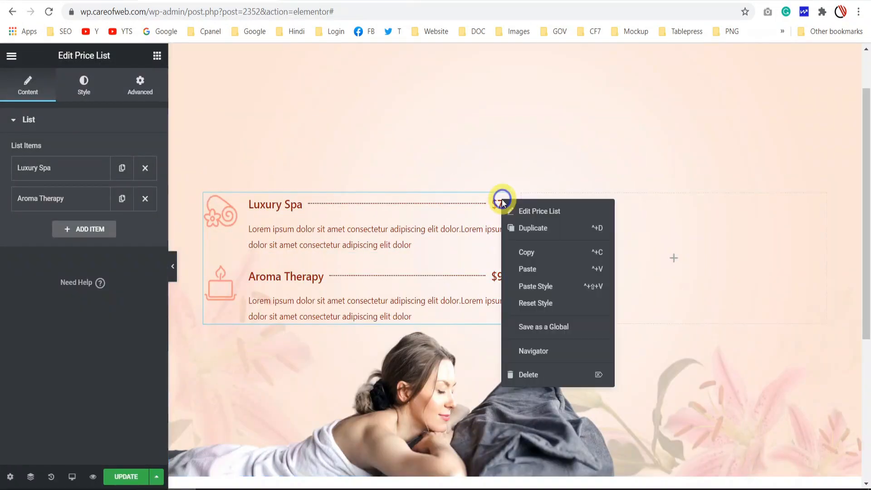
pyautogui.click(527, 249)
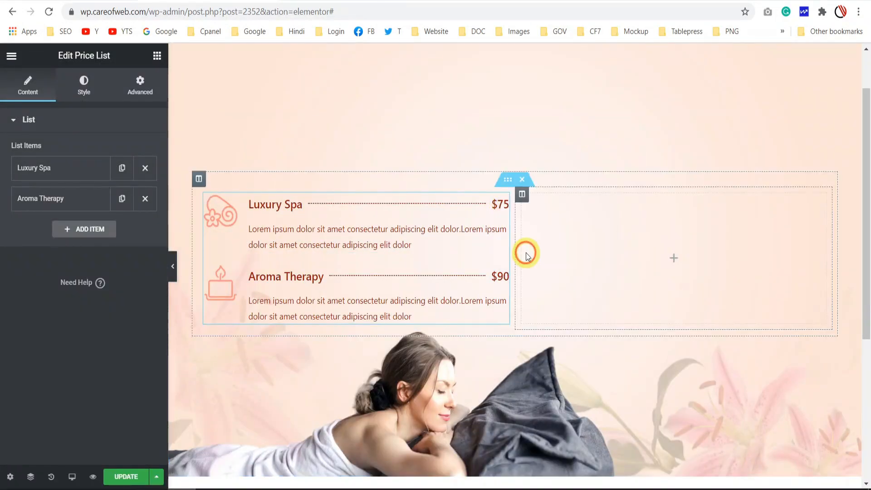
pyautogui.rightClick(604, 238)
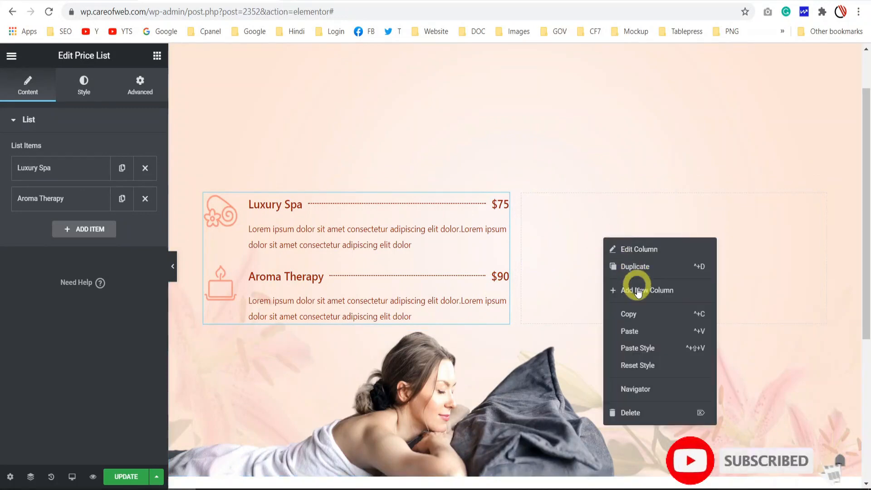
pyautogui.click(639, 331)
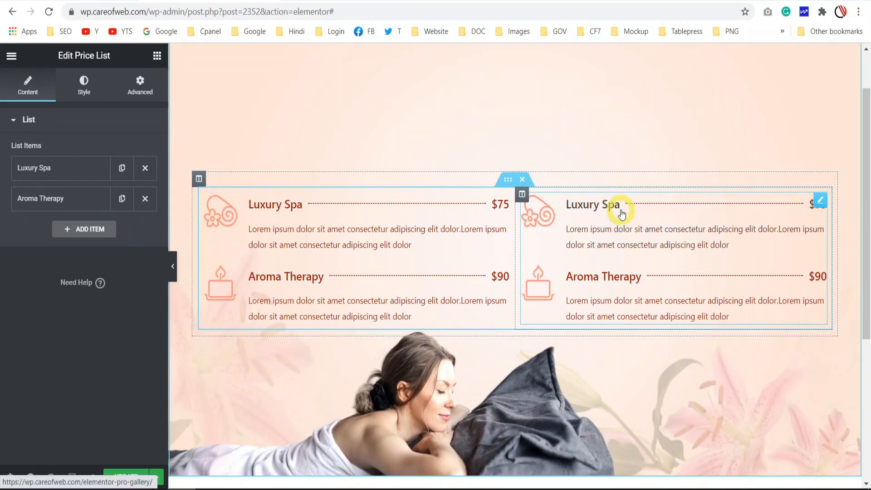
pyautogui.click(823, 203)
pyautogui.scroll(-2, 475, 286)
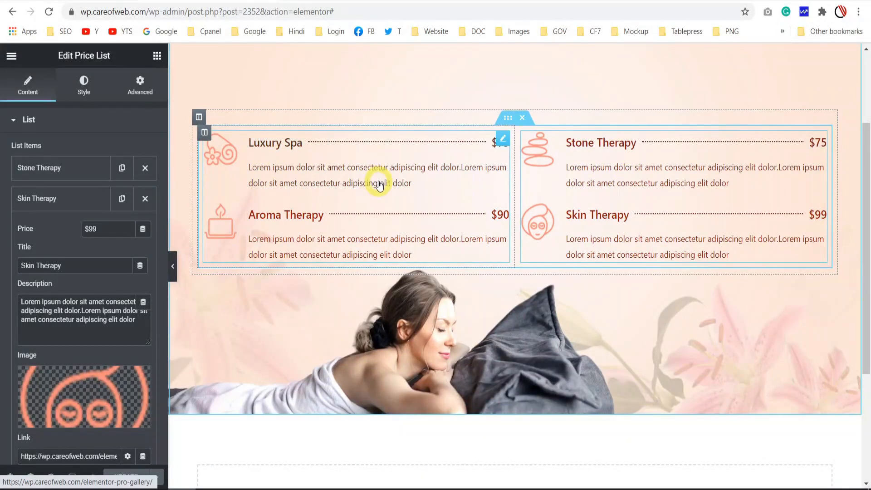
# Set the left price list's title and price color to #CA5454 and save it as the global color Headline Pink
pyautogui.click(503, 139)
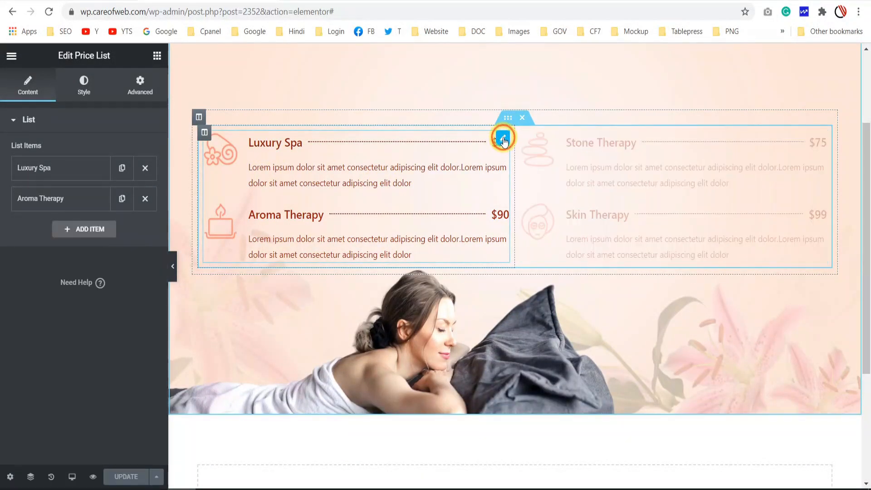
pyautogui.click(84, 83)
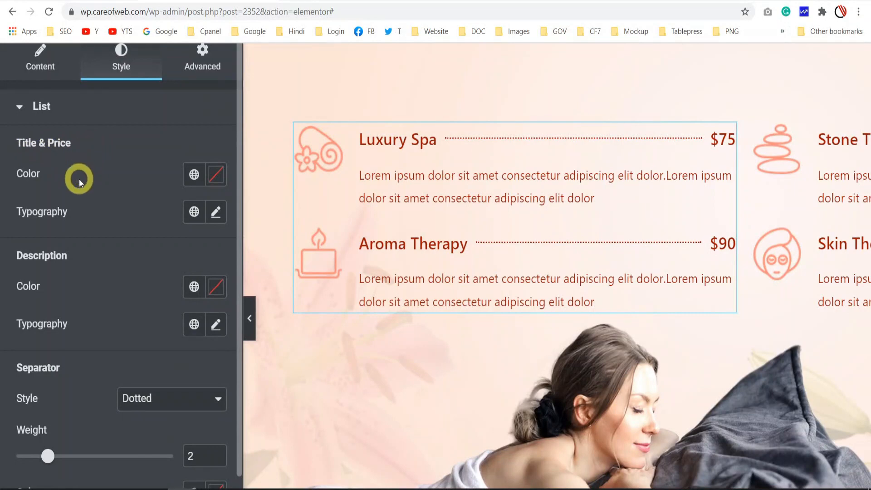
pyautogui.click(212, 183)
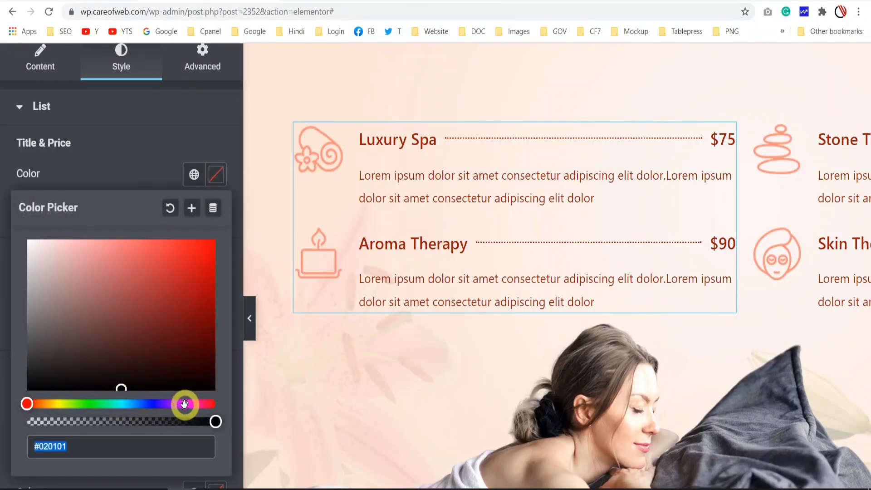
pyautogui.click(136, 271)
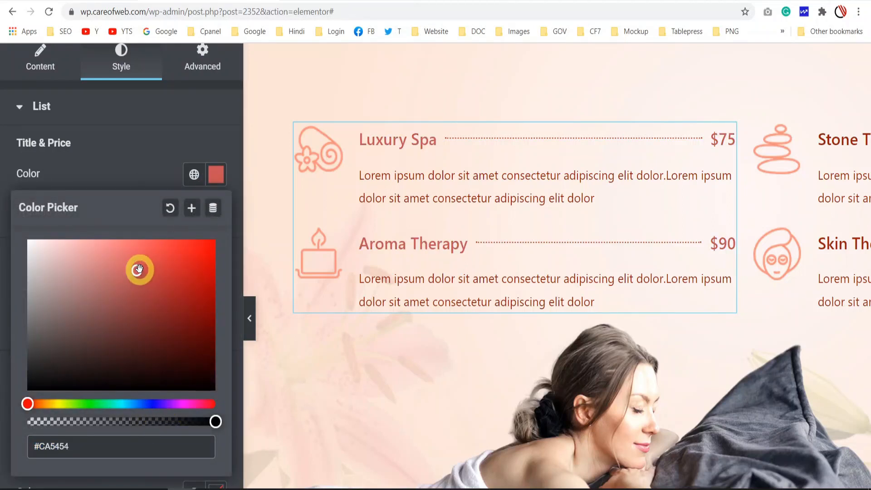
pyautogui.click(191, 209)
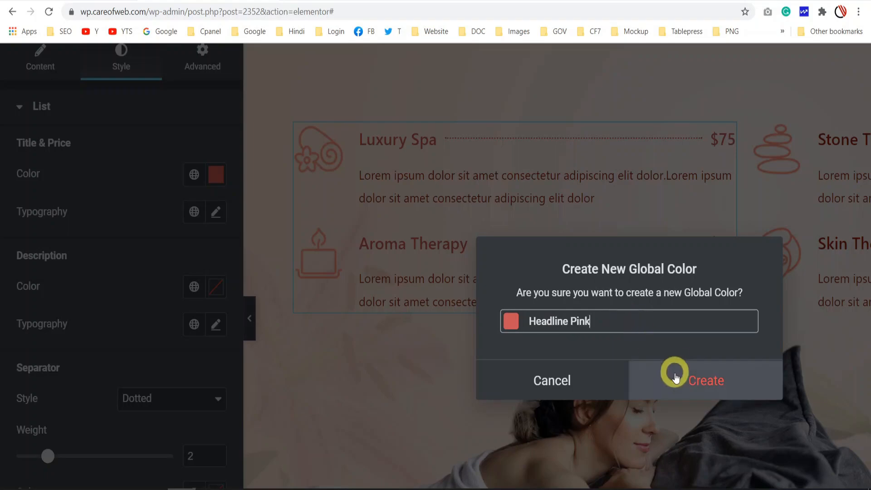
pyautogui.click(704, 386)
pyautogui.click(475, 199)
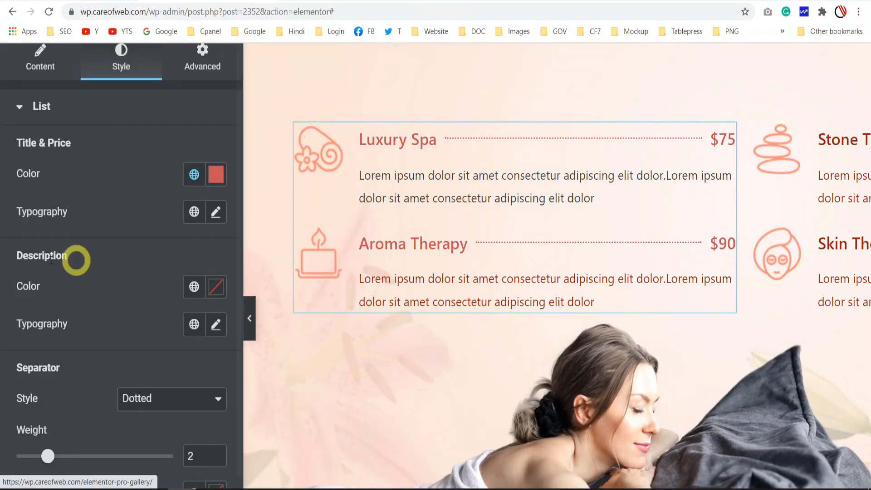
# Set the title and price font family of the left price list to Helvetica
pyautogui.scroll(2, 149, 258)
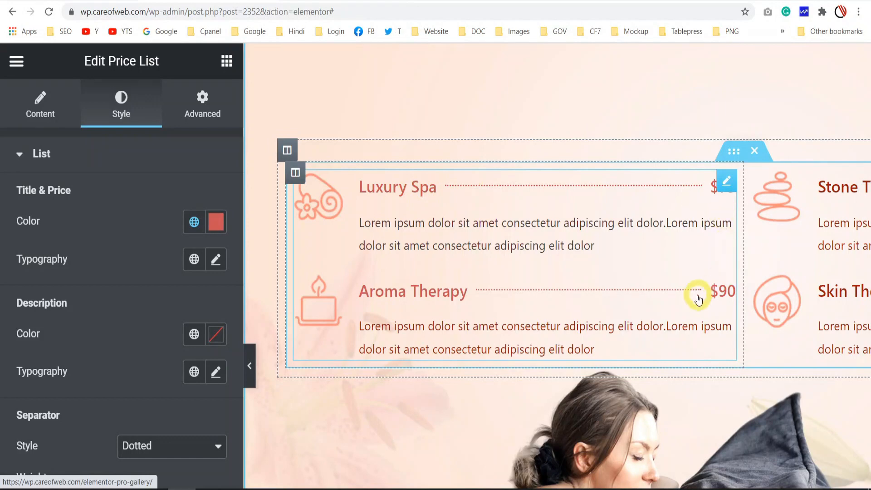
pyautogui.click(215, 260)
pyautogui.scroll(-2, 119, 279)
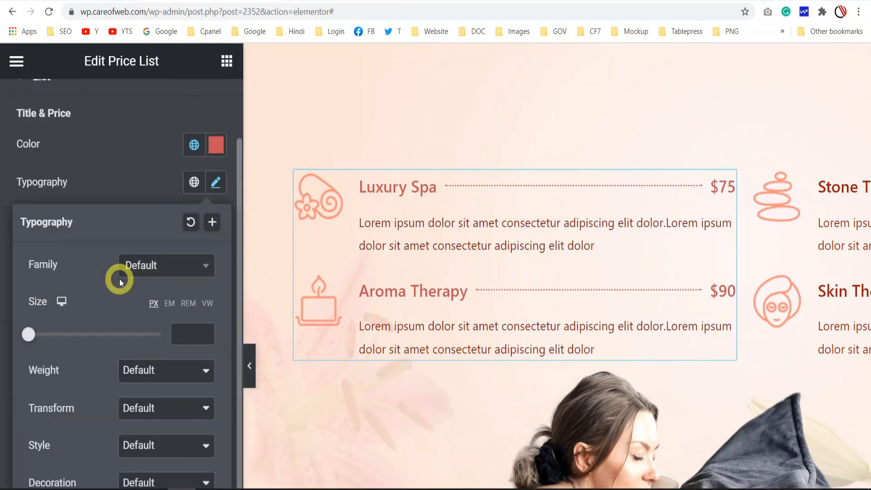
pyautogui.click(185, 269)
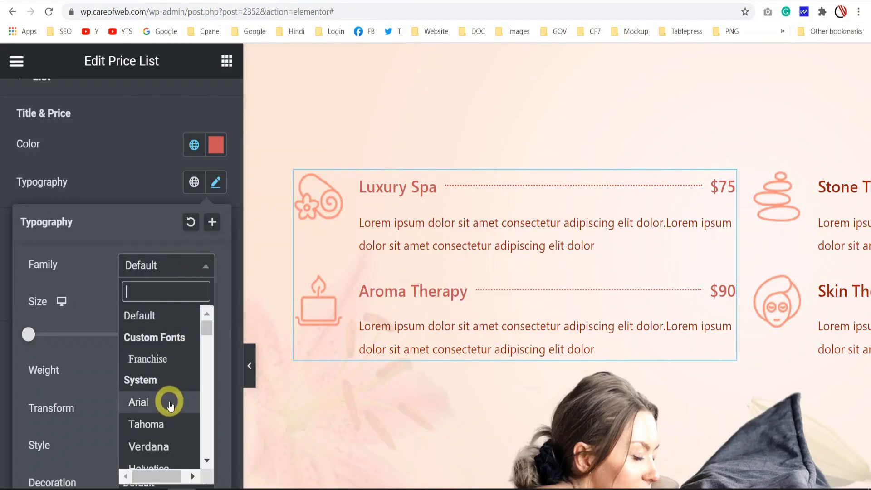
pyautogui.scroll(-2, 169, 378)
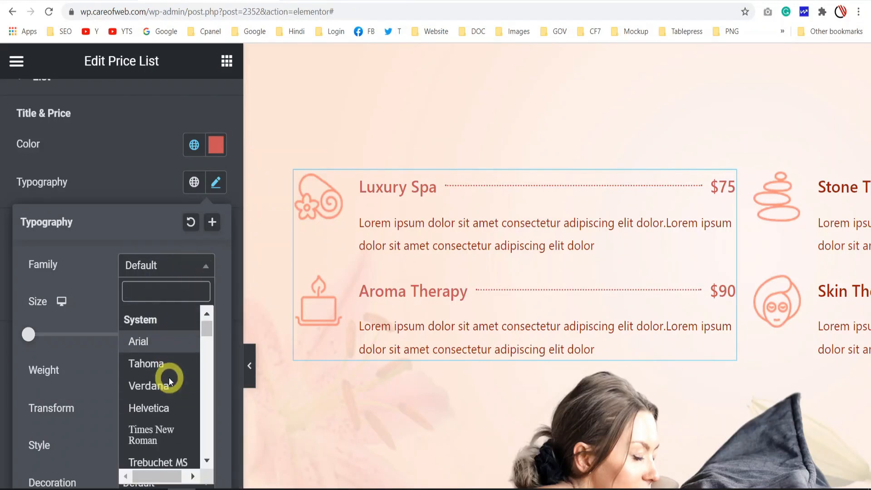
pyautogui.click(175, 405)
pyautogui.hotkey('ctrl', '-')
pyautogui.hotkey('ctrl', '-')
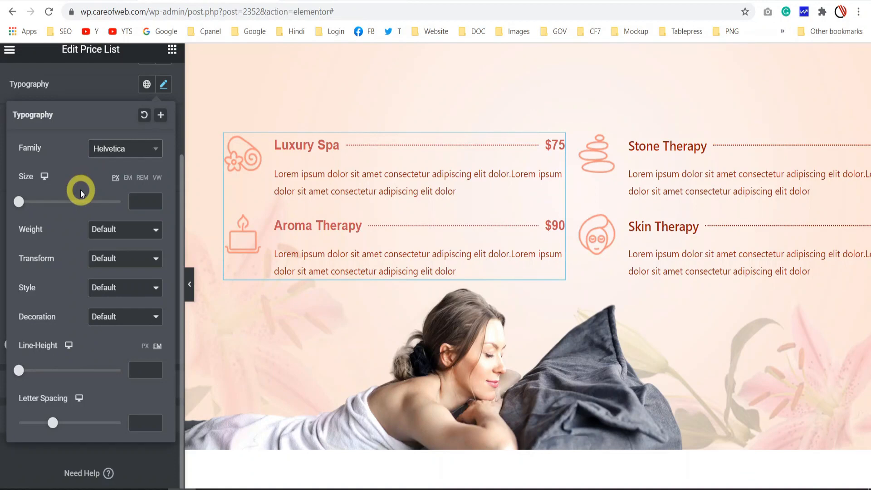
pyautogui.click(90, 93)
# Set the description color of the left price list to #535353 and look at the description's typography options
pyautogui.scroll(1, 29, 170)
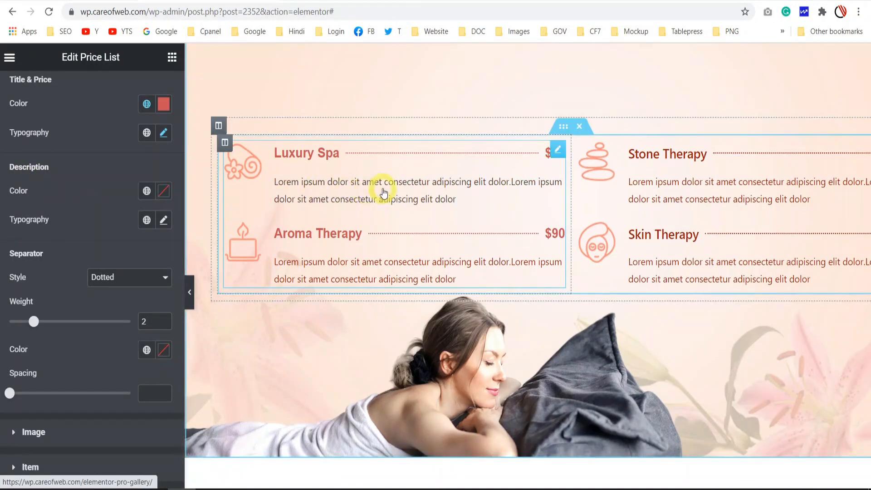
pyautogui.click(164, 192)
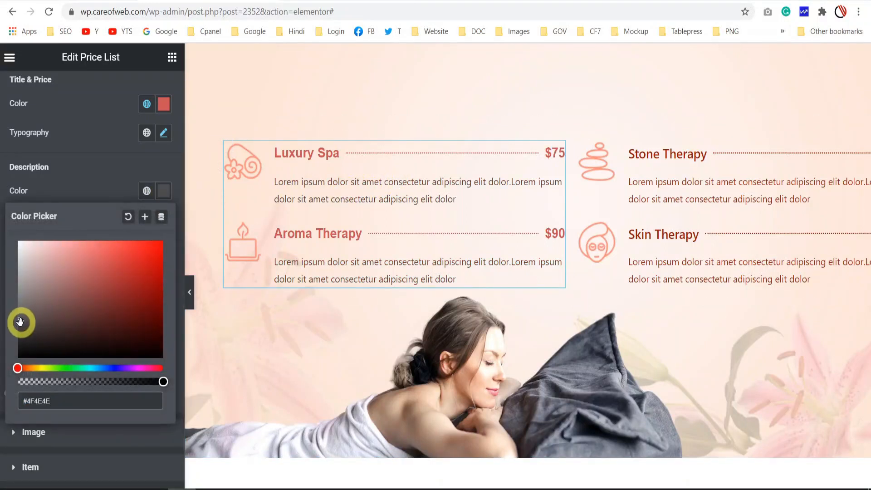
pyautogui.click(18, 320)
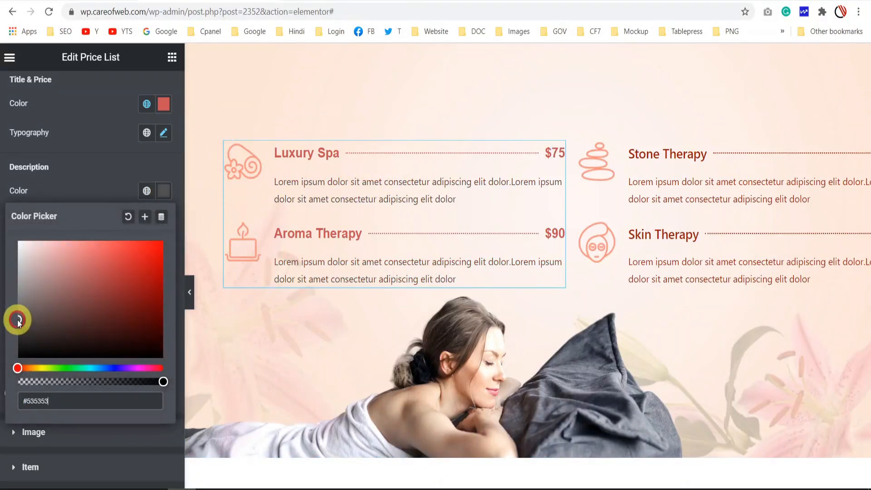
pyautogui.click(89, 179)
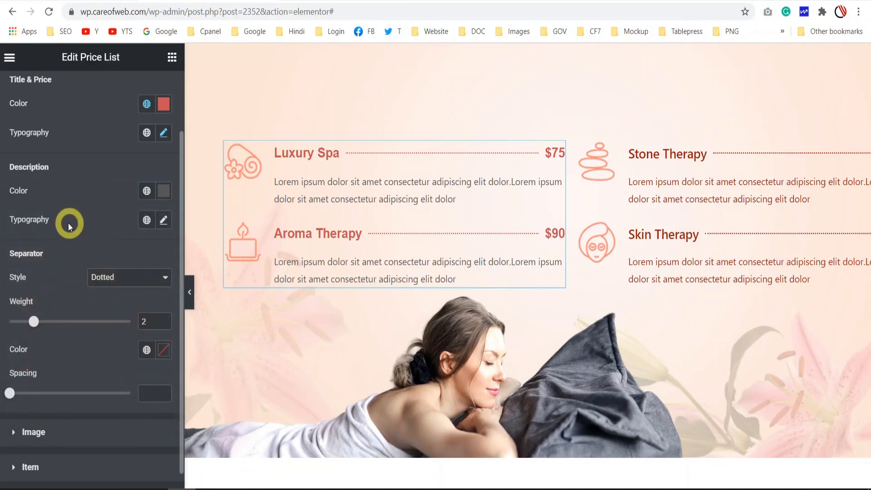
pyautogui.click(164, 220)
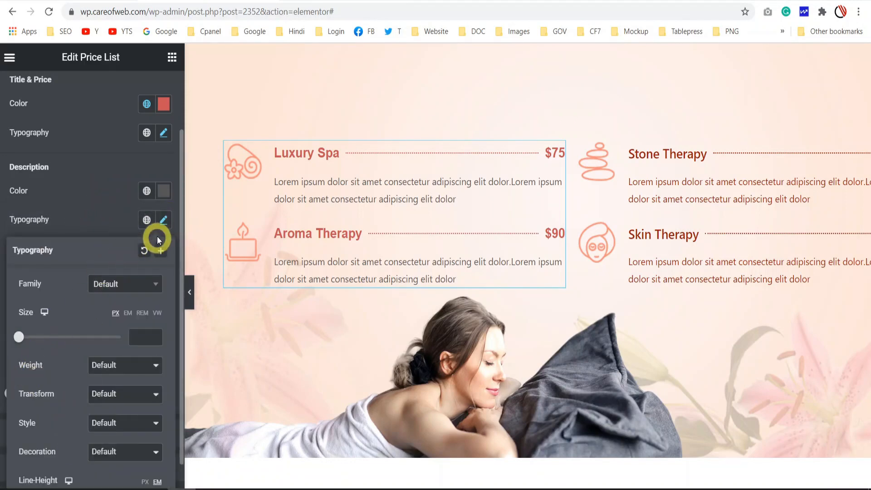
pyautogui.click(163, 220)
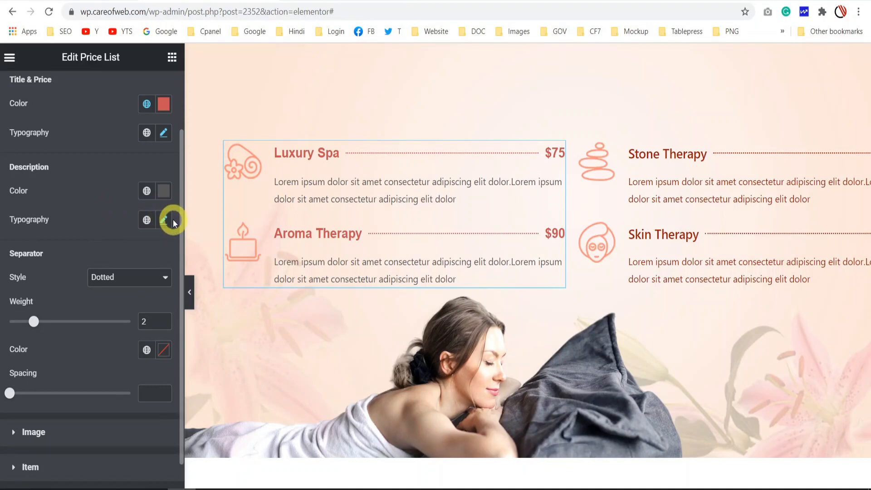
# Try the None and Dashed separator styles between the titles and prices of the left price list
pyautogui.scroll(-1, 99, 216)
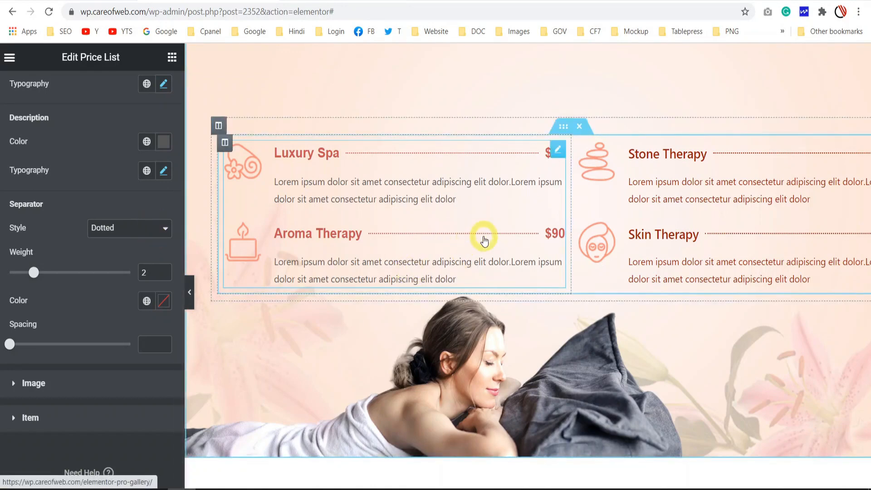
pyautogui.click(135, 235)
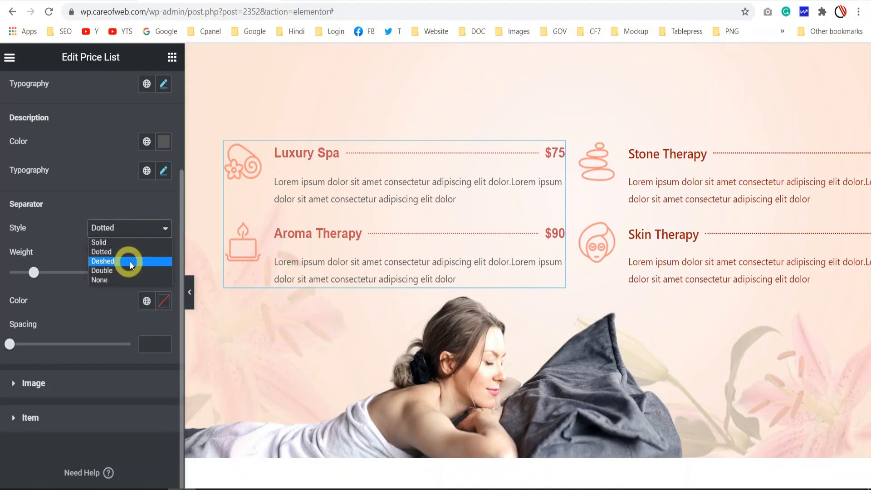
pyautogui.click(110, 280)
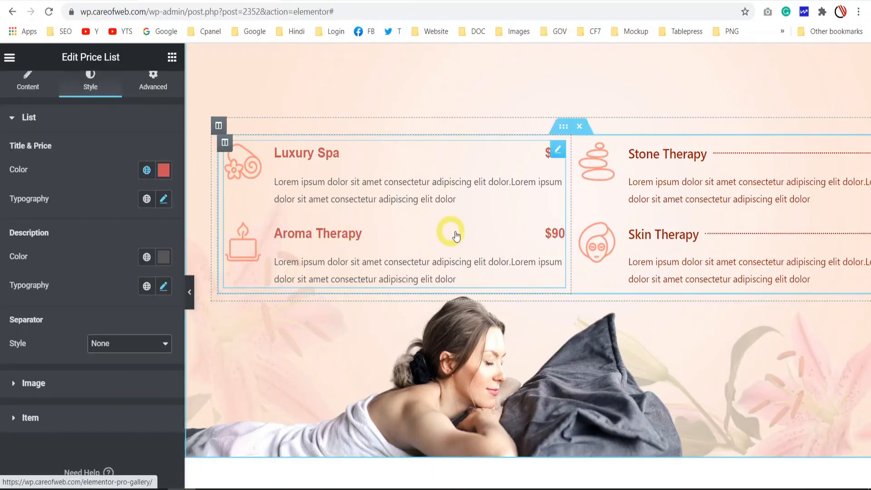
pyautogui.click(113, 343)
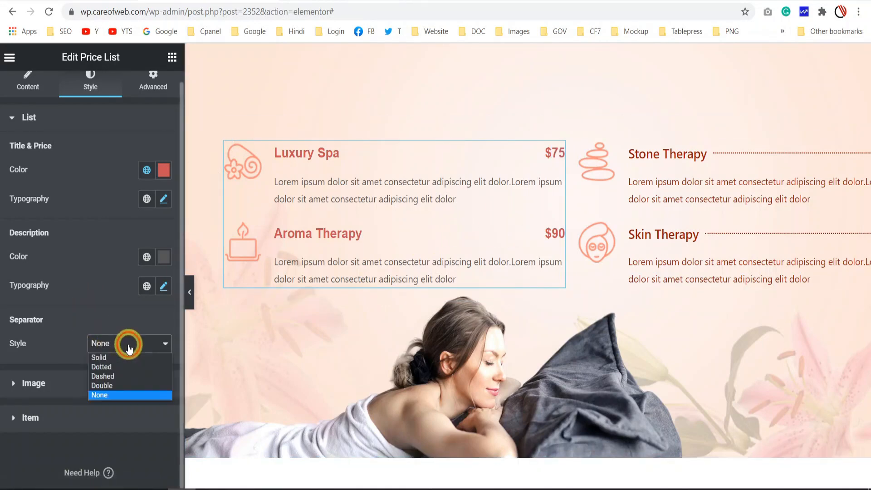
pyautogui.click(125, 376)
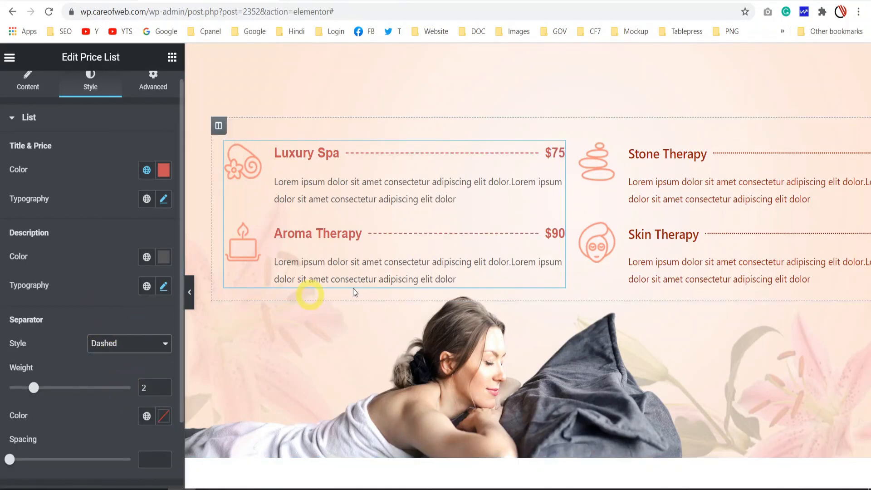
# Try the Double separator style with a weight of 6 on the left price list
pyautogui.scroll(-2, 91, 250)
pyautogui.click(117, 265)
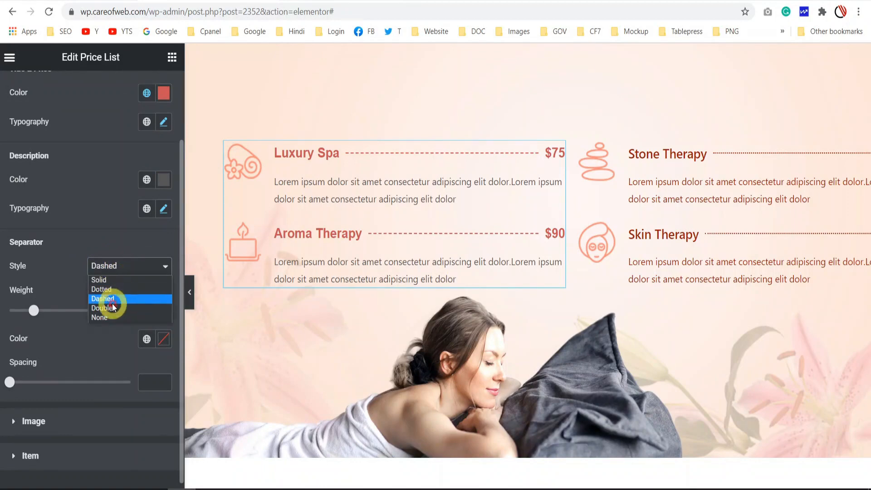
pyautogui.click(112, 309)
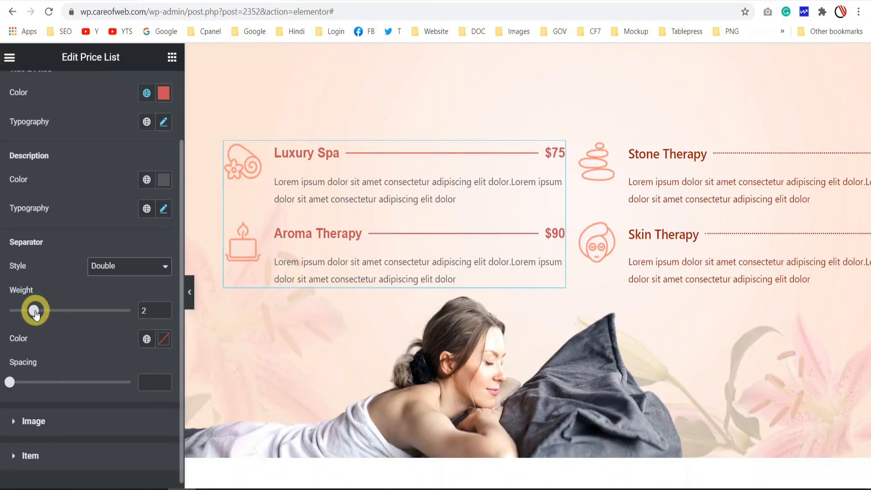
pyautogui.moveTo(36, 314); pyautogui.dragTo(84, 310)
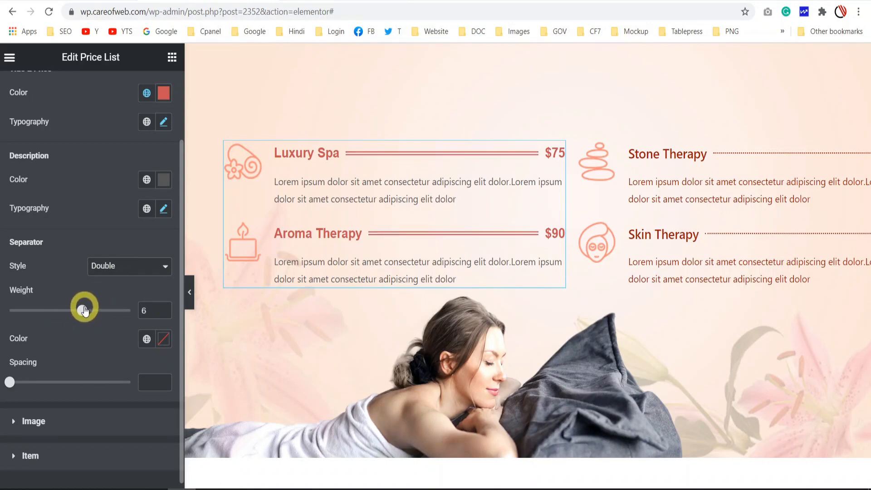
# Set the left price list's separator style to Dashed and its weight to 2
pyautogui.click(134, 267)
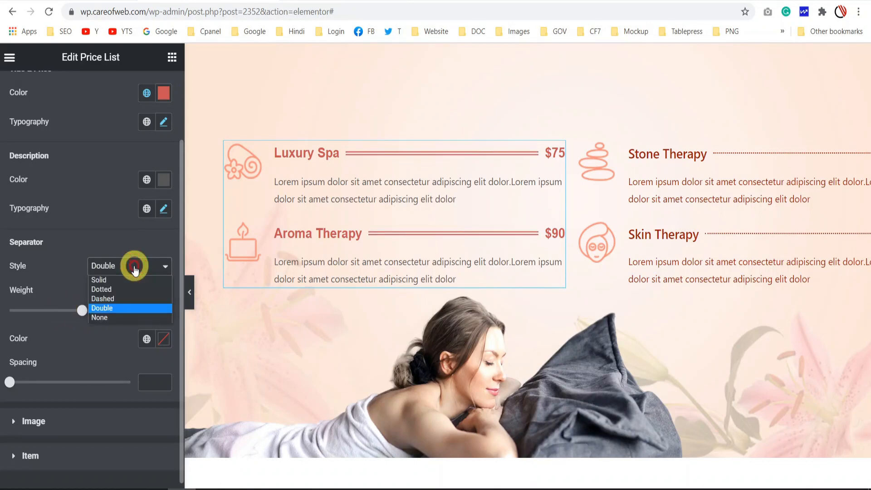
pyautogui.click(120, 300)
pyautogui.moveTo(83, 313); pyautogui.dragTo(39, 311)
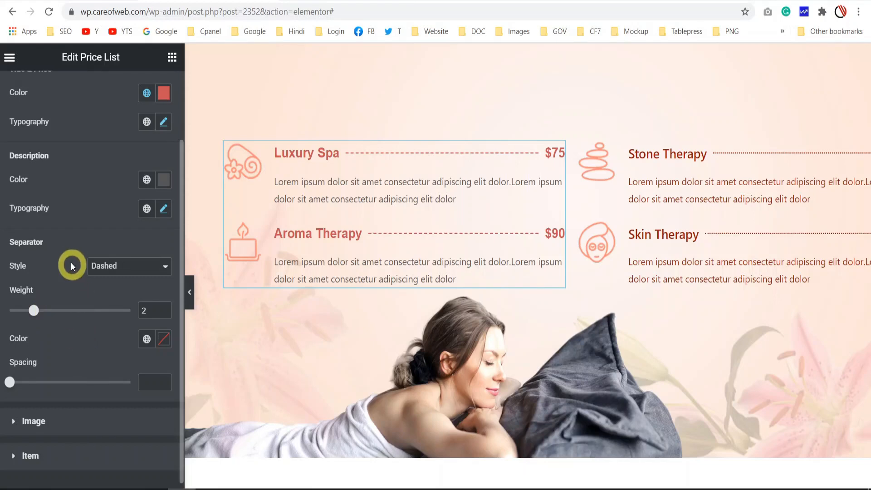
# Set the separator color of the left price list to the light pink #C99090
pyautogui.click(163, 339)
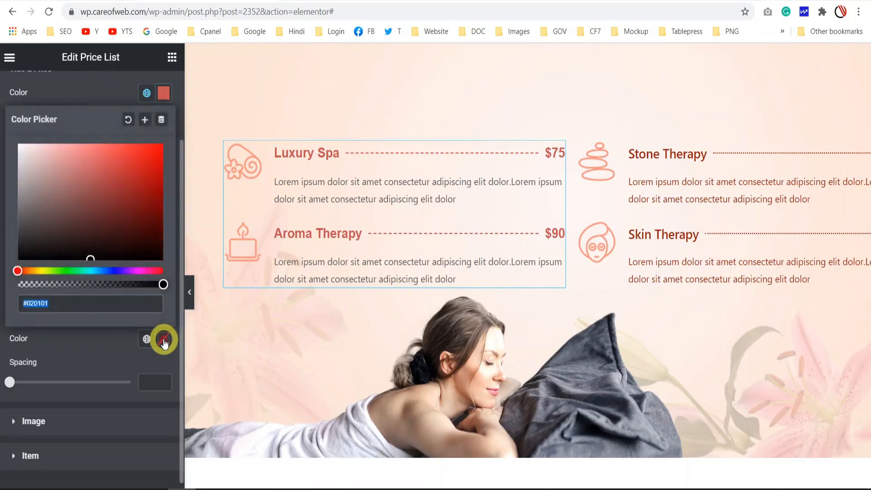
pyautogui.click(90, 256)
pyautogui.moveTo(77, 220); pyautogui.dragTo(59, 168)
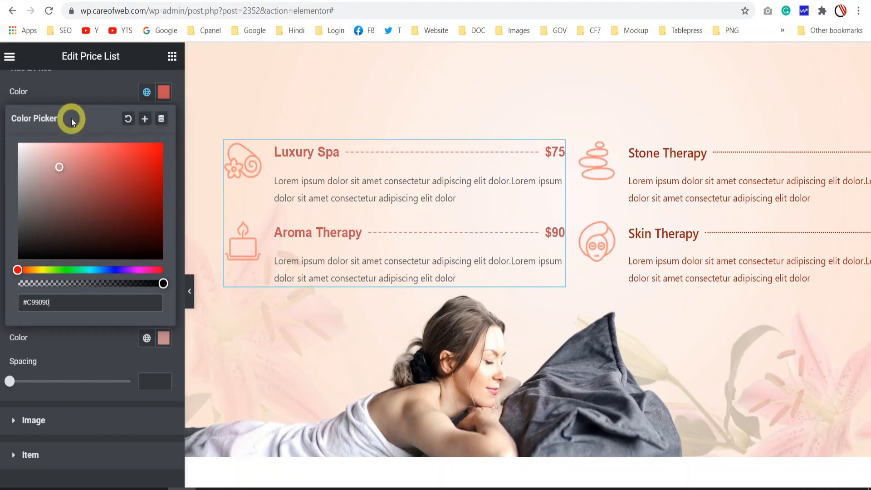
pyautogui.click(25, 344)
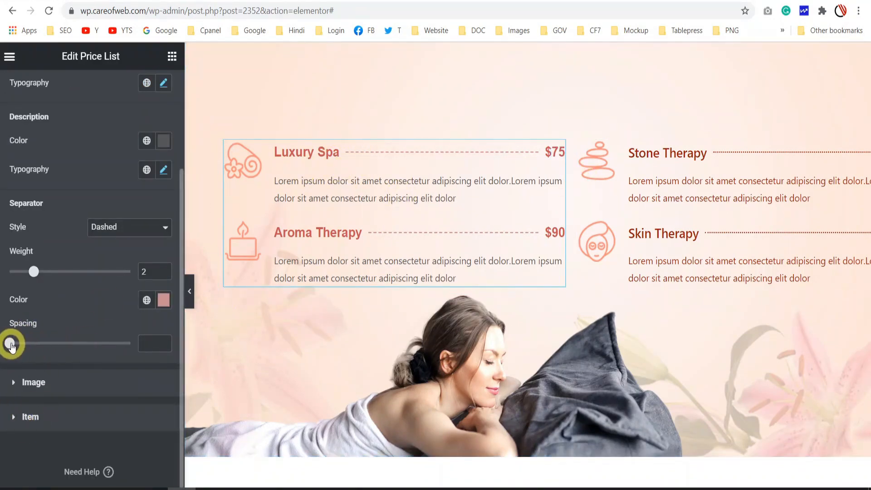
# Try separator spacings of 25 and 24 on the left price list and clear the spacing value
pyautogui.moveTo(11, 346); pyautogui.dragTo(89, 348)
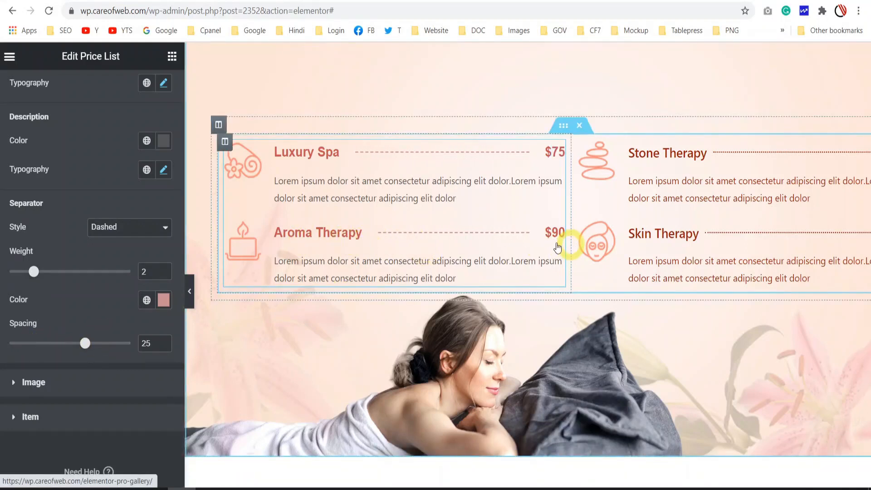
pyautogui.moveTo(82, 349)
pyautogui.mouseDown()
pyautogui.moveTo(113, 342)
pyautogui.moveTo(9, 345)
pyautogui.moveTo(82, 343)
pyautogui.mouseUp()
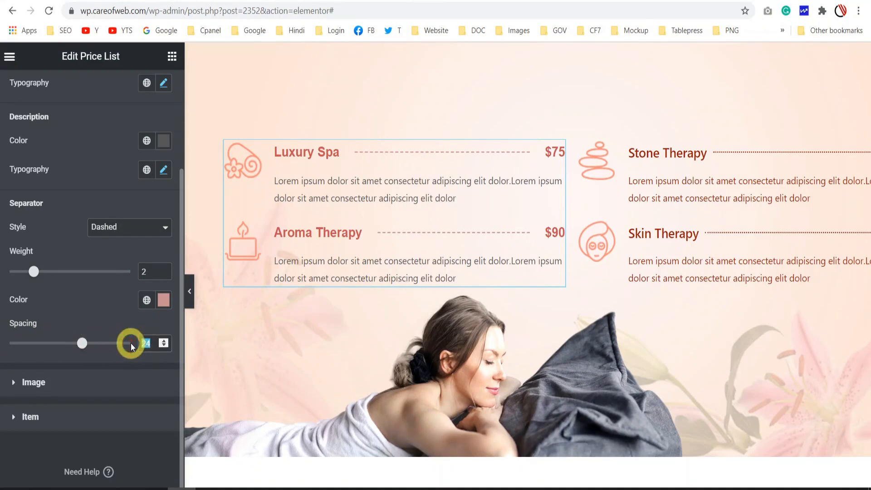
pyautogui.press('BackSpace')
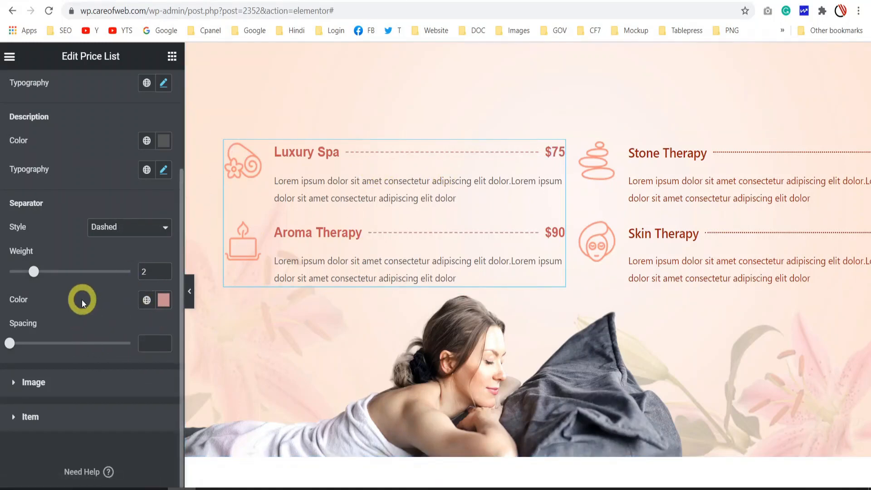
# Set the image size of the left price list to Medium Large - 768 x 0
pyautogui.click(32, 383)
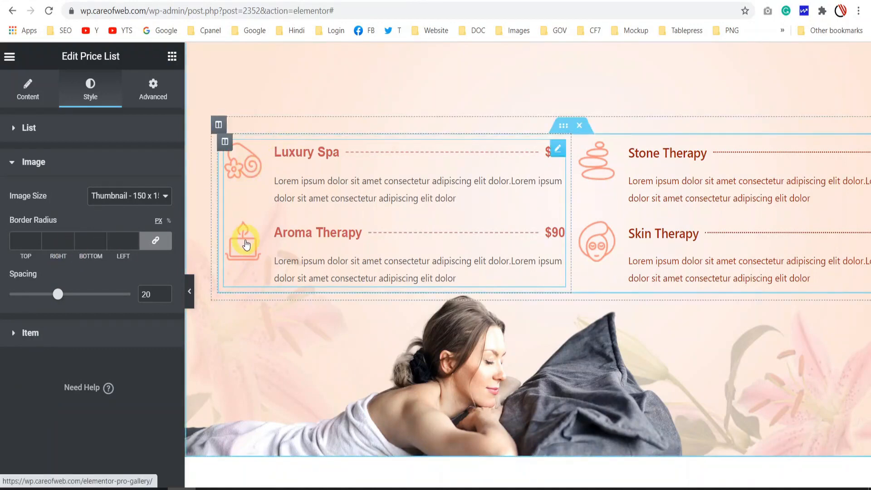
pyautogui.click(114, 196)
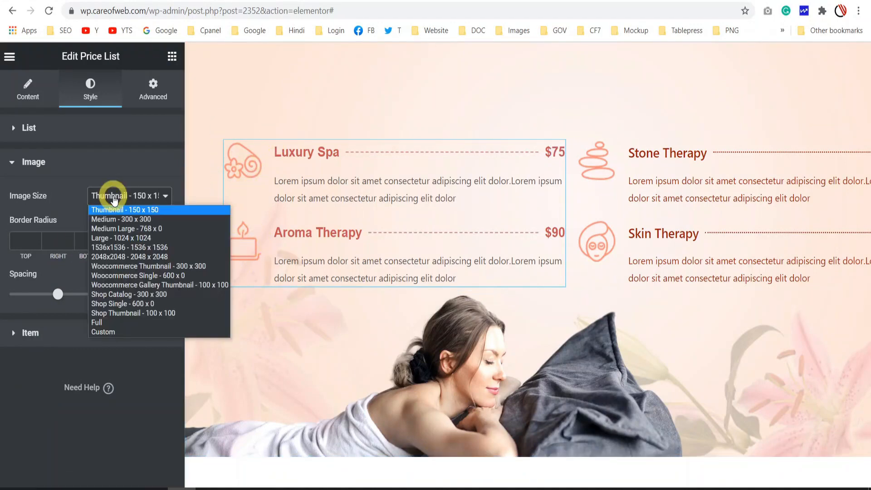
pyautogui.click(119, 197)
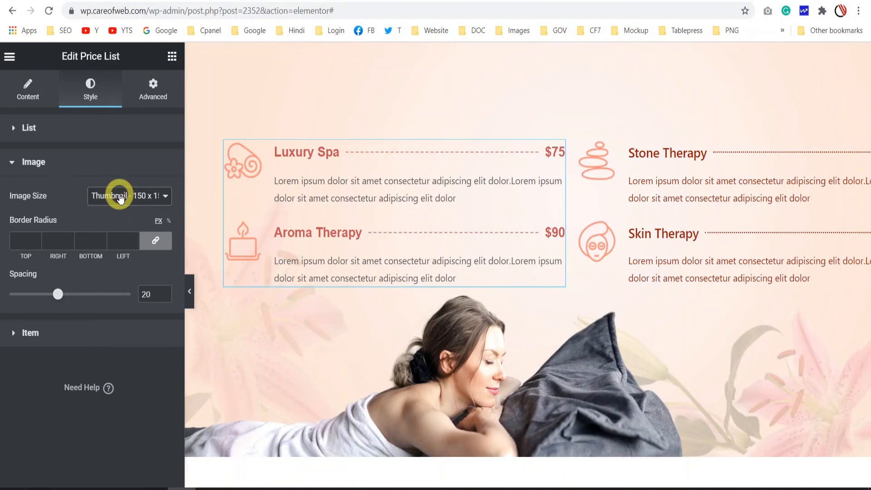
pyautogui.click(120, 199)
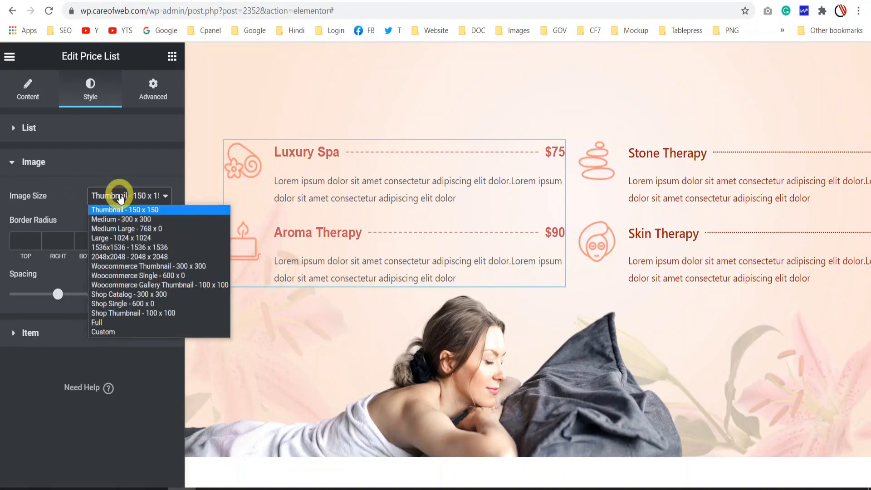
pyautogui.click(113, 228)
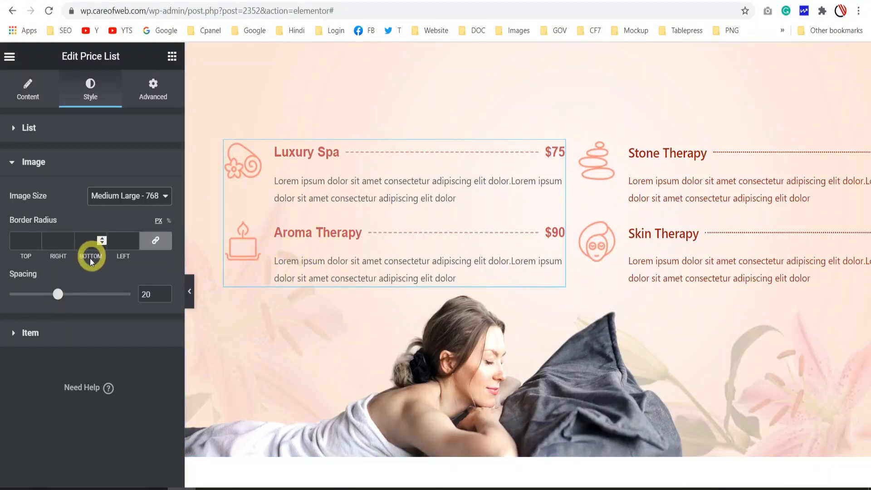
# Try an image spacing of 31 on the left price list and clear the spacing value
pyautogui.moveTo(60, 296); pyautogui.dragTo(85, 294)
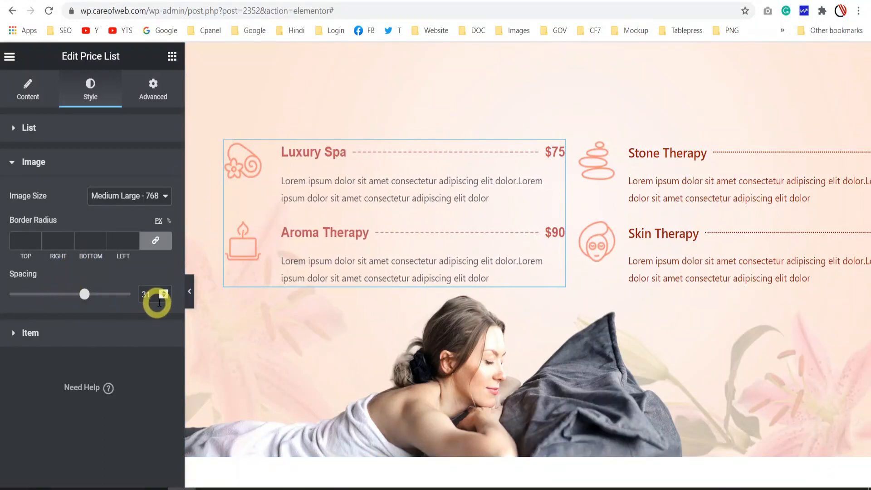
pyautogui.moveTo(151, 294); pyautogui.dragTo(140, 294)
pyautogui.press('BackSpace')
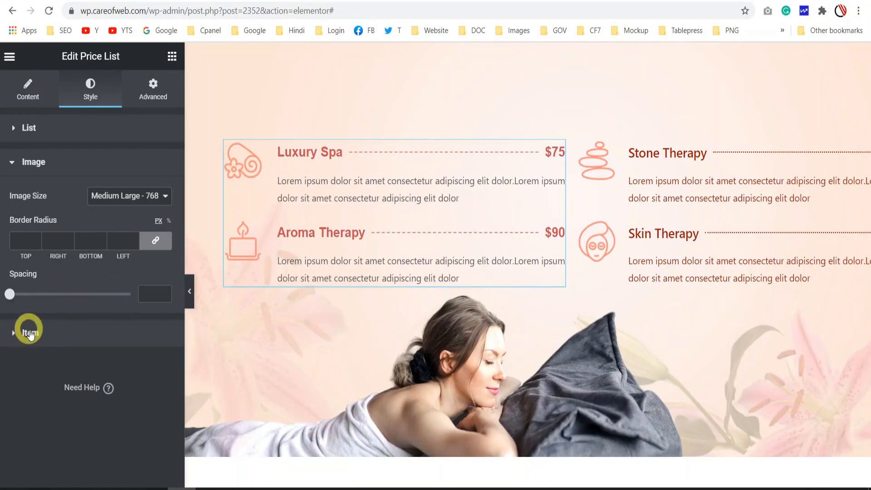
# Try a rows gap of 29 on the left price list's items and clear the gap value
pyautogui.click(31, 333)
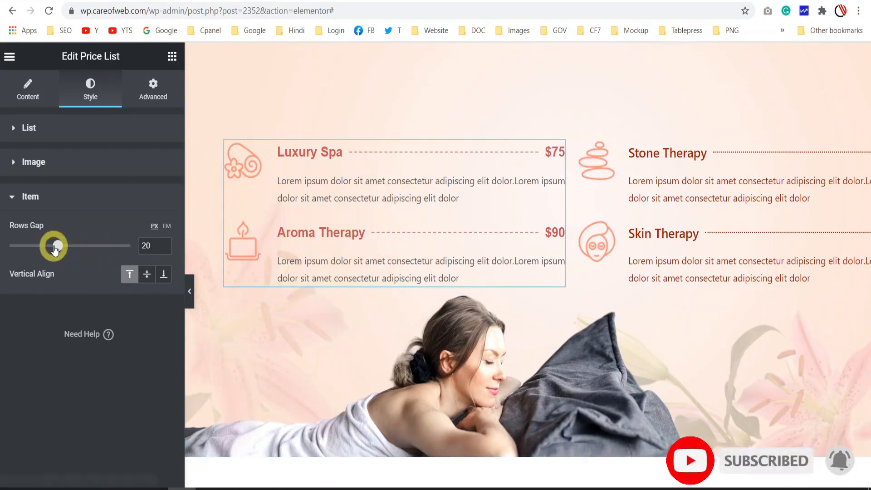
pyautogui.moveTo(55, 249); pyautogui.dragTo(83, 249)
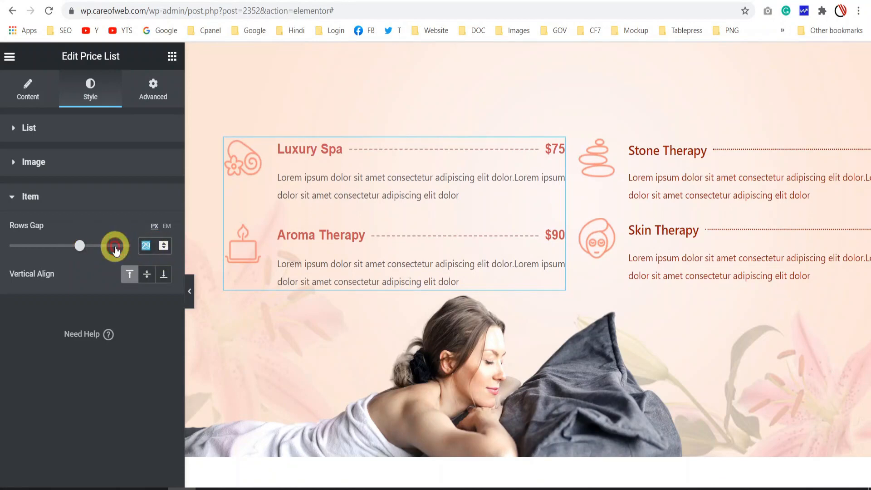
pyautogui.press('BackSpace')
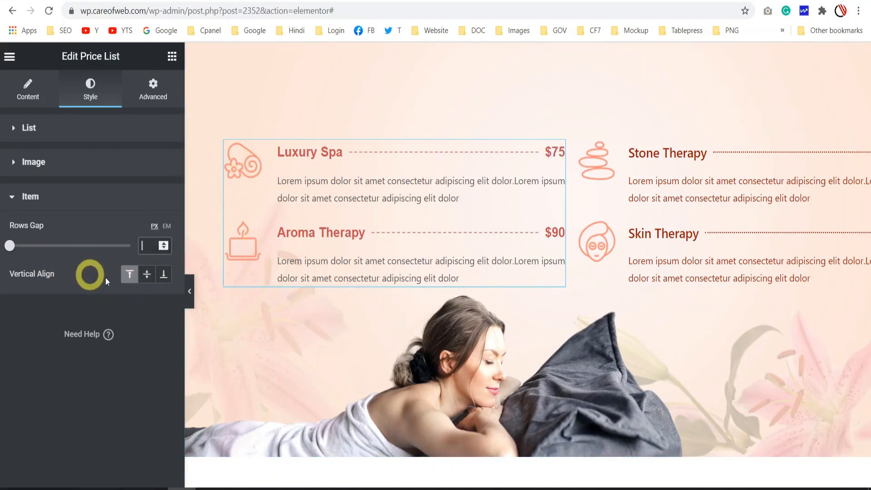
# Try middle and bottom vertical alignment on the left price list's items and return to top alignment
pyautogui.click(129, 281)
pyautogui.click(146, 274)
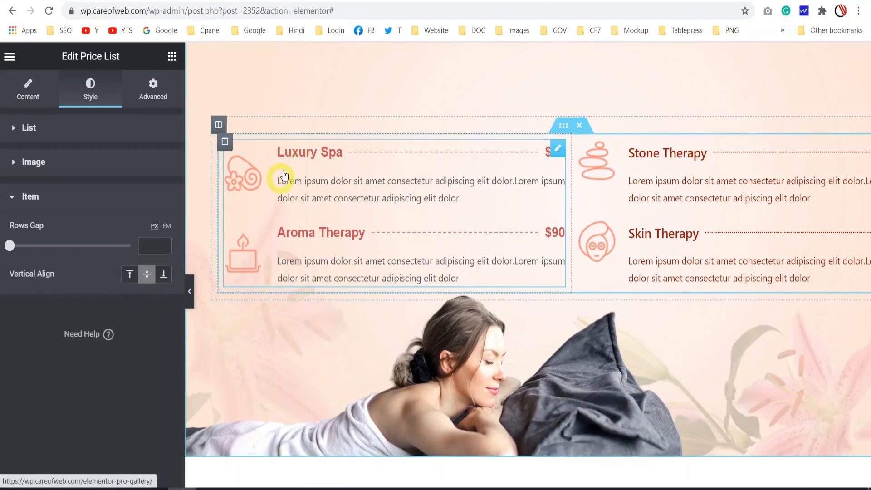
pyautogui.click(164, 274)
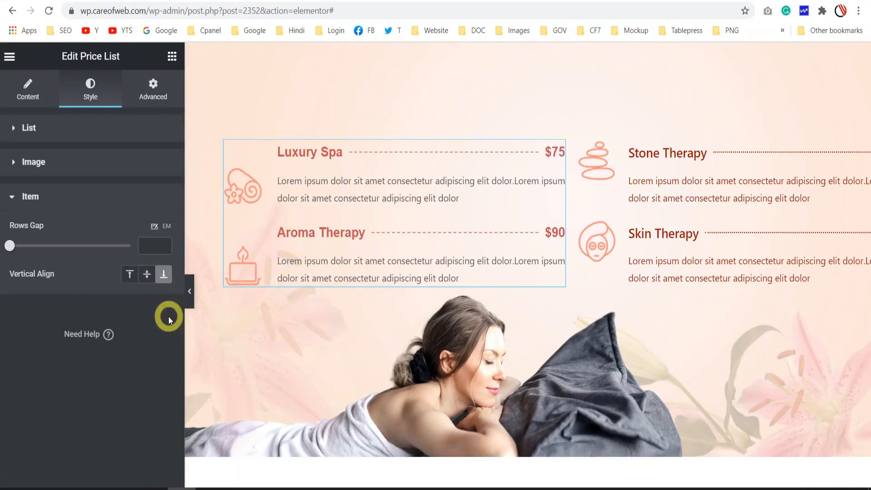
pyautogui.click(190, 292)
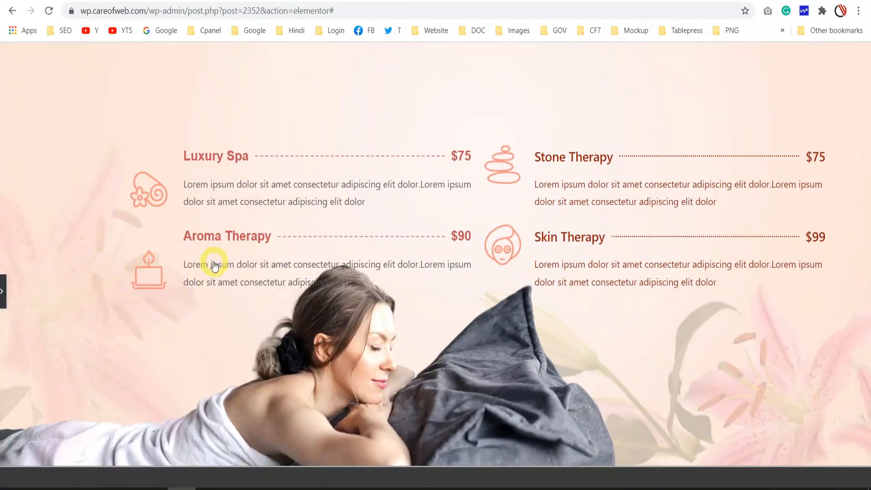
pyautogui.click(4, 288)
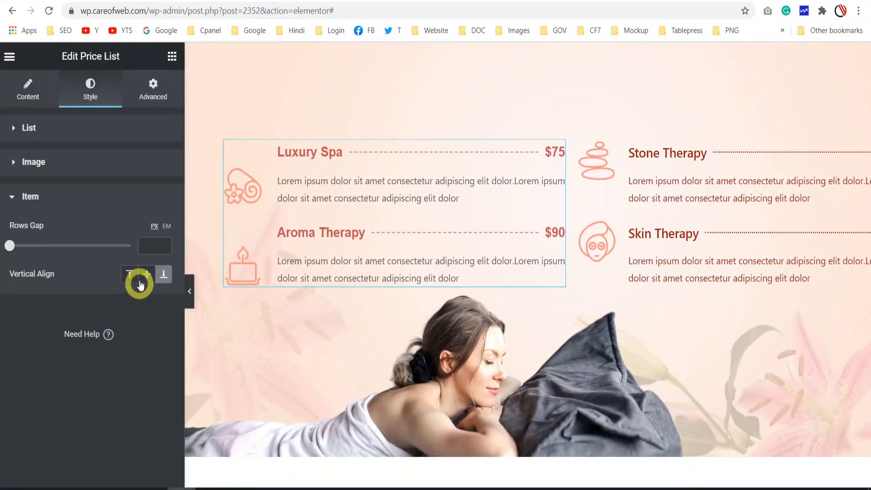
pyautogui.click(129, 272)
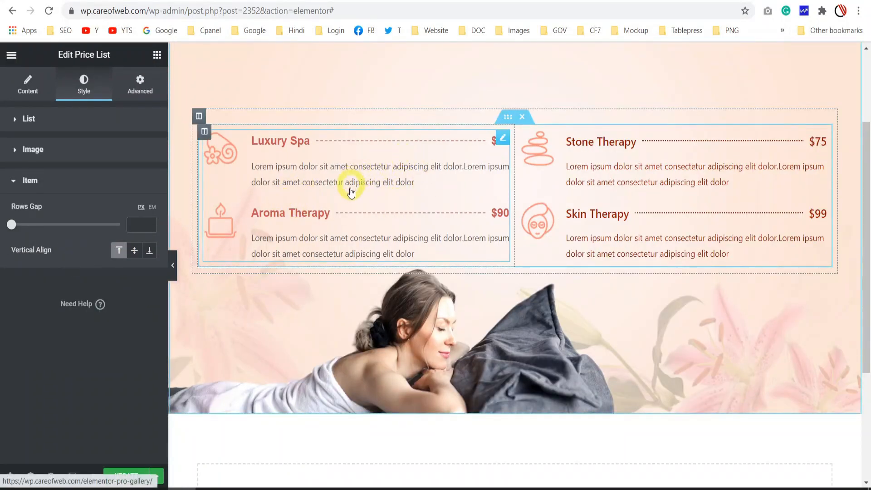
# Copy the Luxury Spa price list and paste its style onto the Stone Therapy price list
pyautogui.rightClick(502, 140)
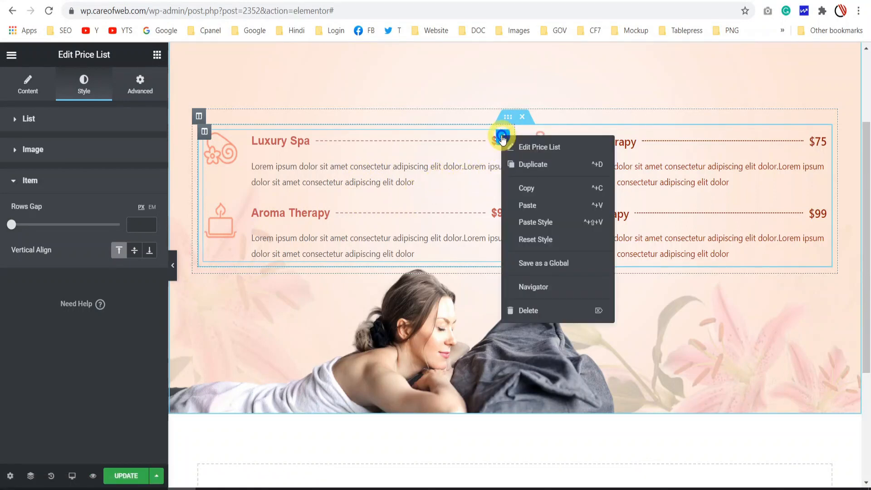
pyautogui.click(527, 191)
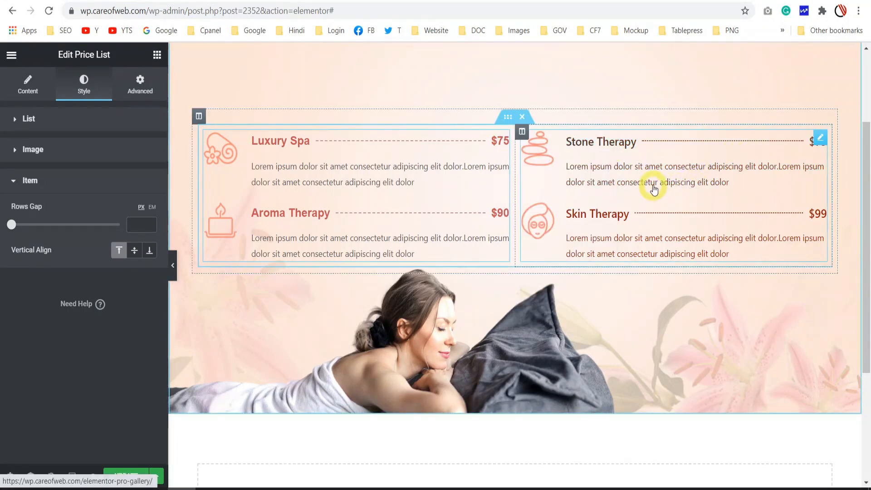
pyautogui.rightClick(822, 140)
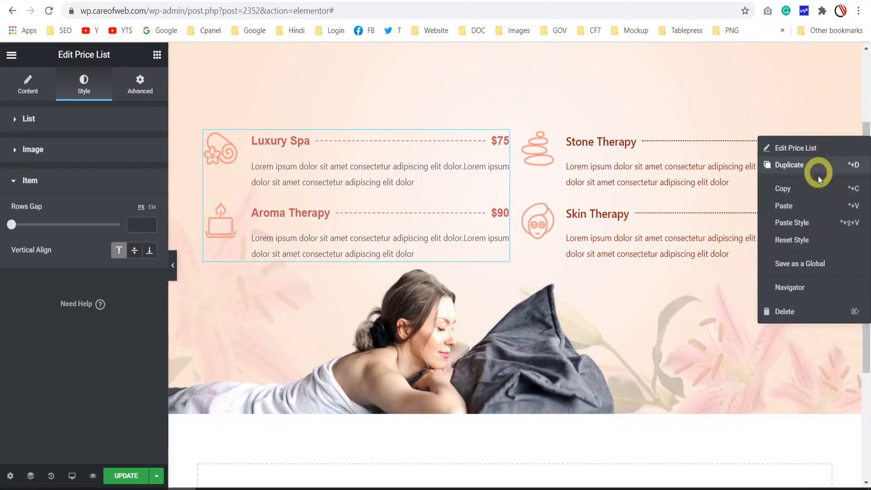
pyautogui.click(802, 223)
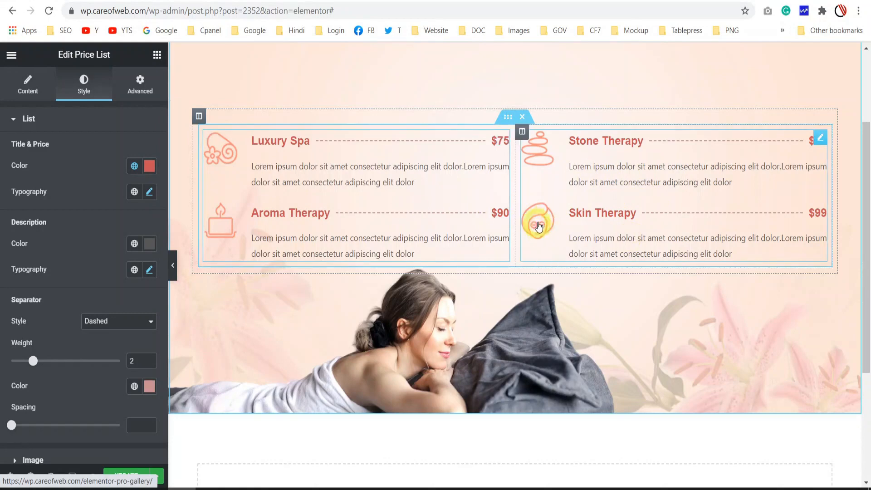
# Set the column position of the section containing the price lists to Top
pyautogui.scroll(3, 609, 302)
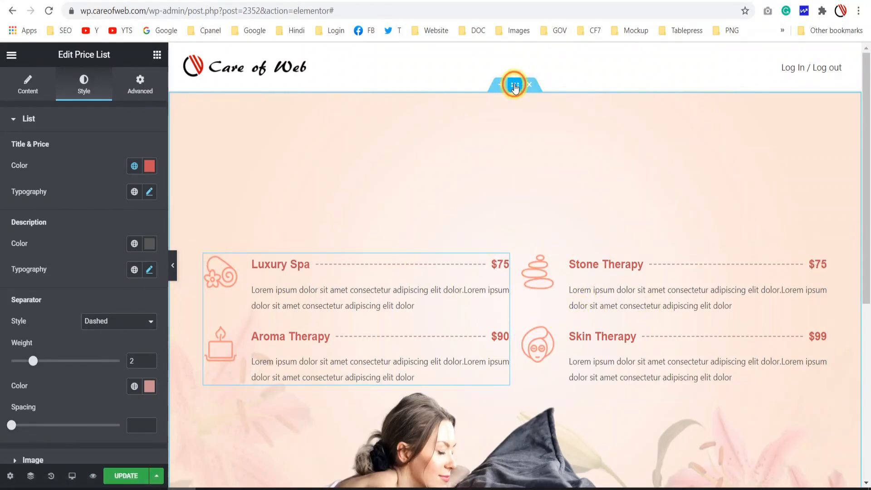
pyautogui.click(515, 86)
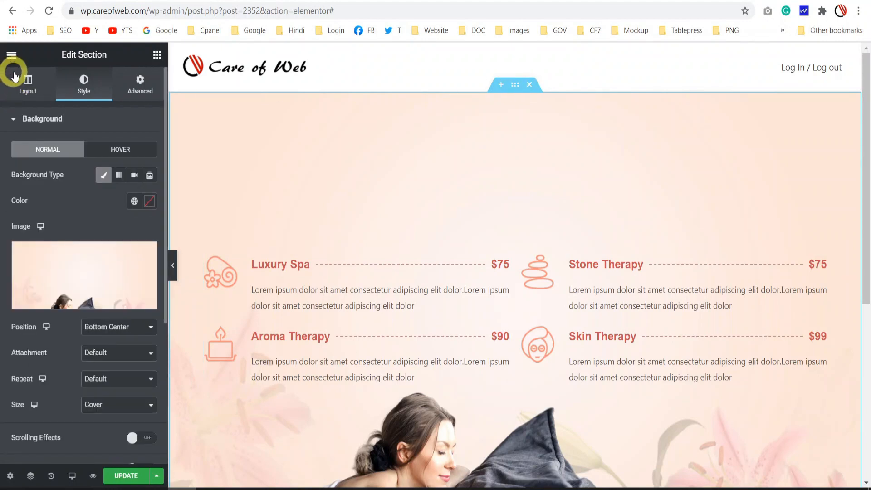
pyautogui.click(28, 80)
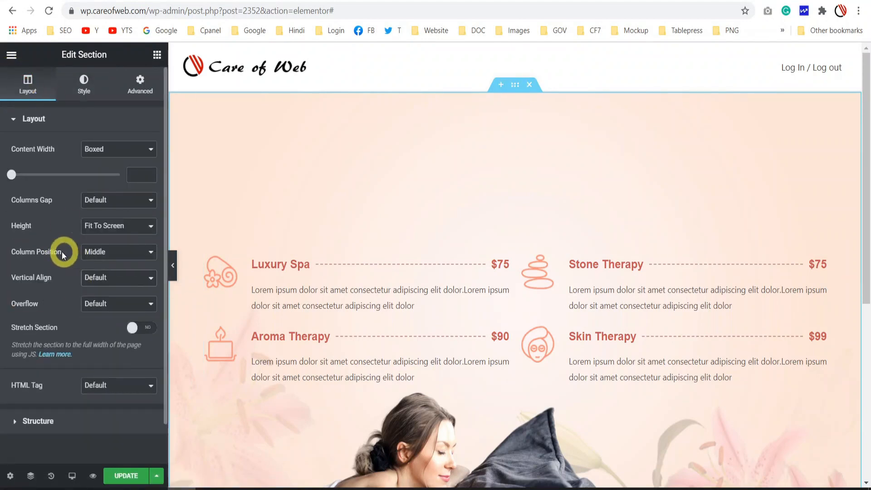
pyautogui.click(113, 251)
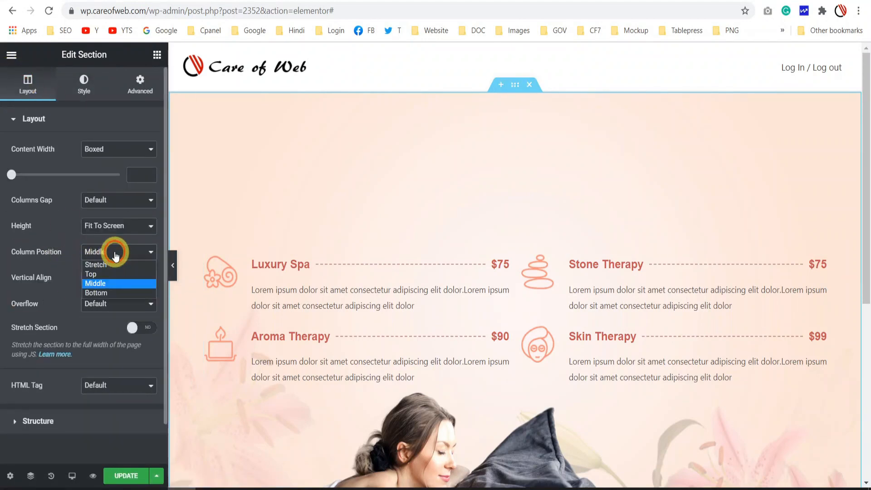
pyautogui.click(101, 274)
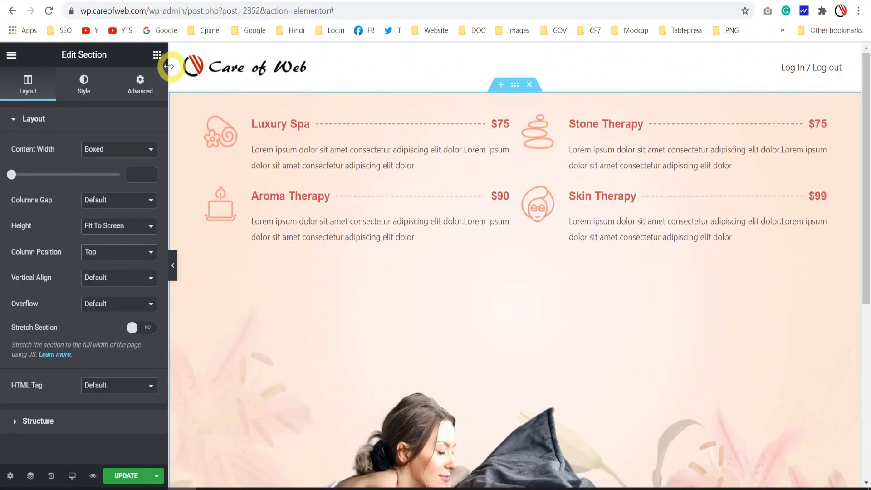
# Check the heading on the finished example page and add a Divider widget above the two price lists
pyautogui.click(157, 55)
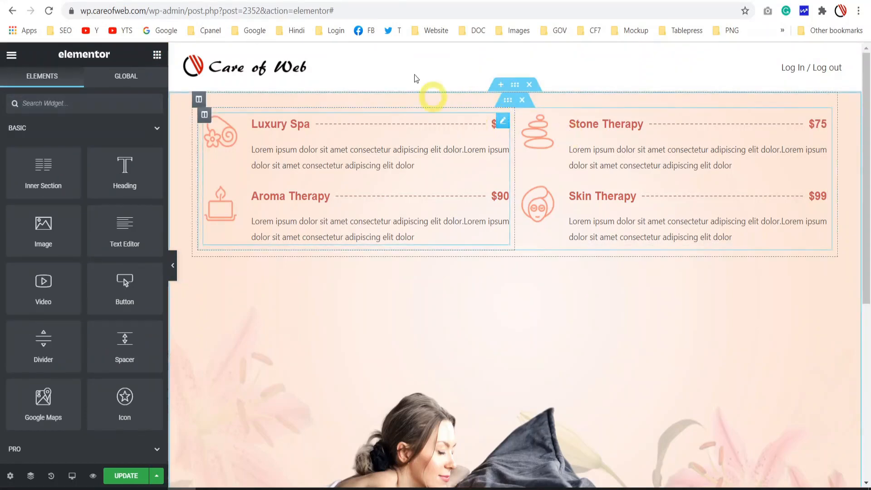
pyautogui.click(363, 0)
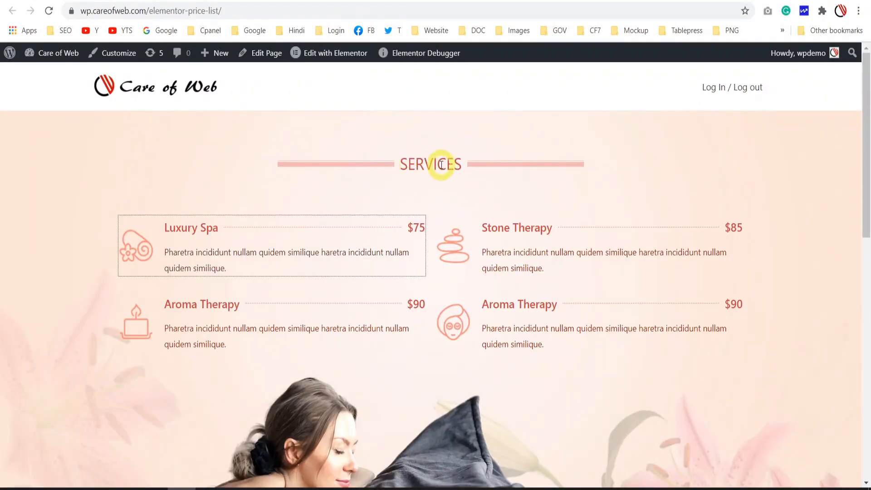
pyautogui.click(245, 2)
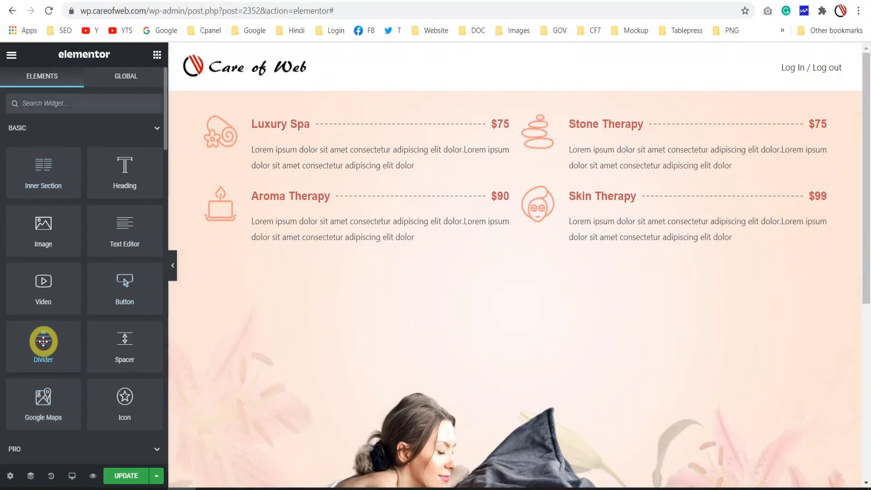
pyautogui.moveTo(44, 341); pyautogui.dragTo(432, 108)
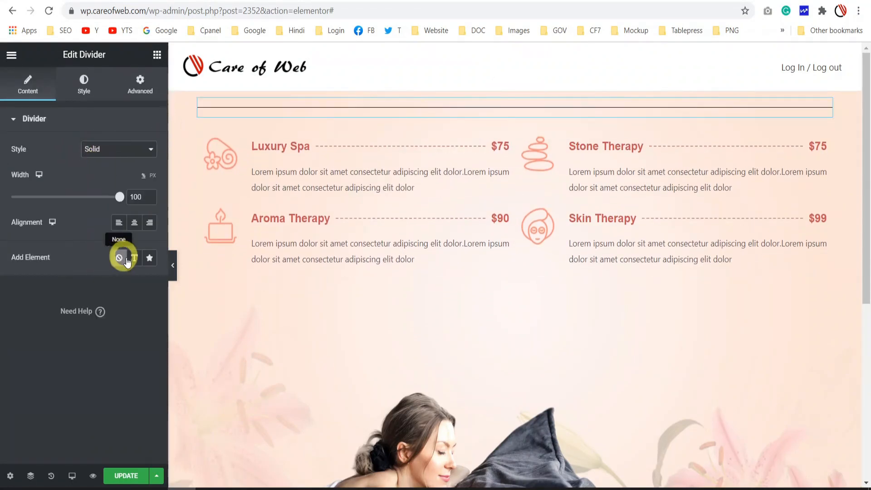
# Add a text element to the divider and set its text to "Services"
pyautogui.click(135, 258)
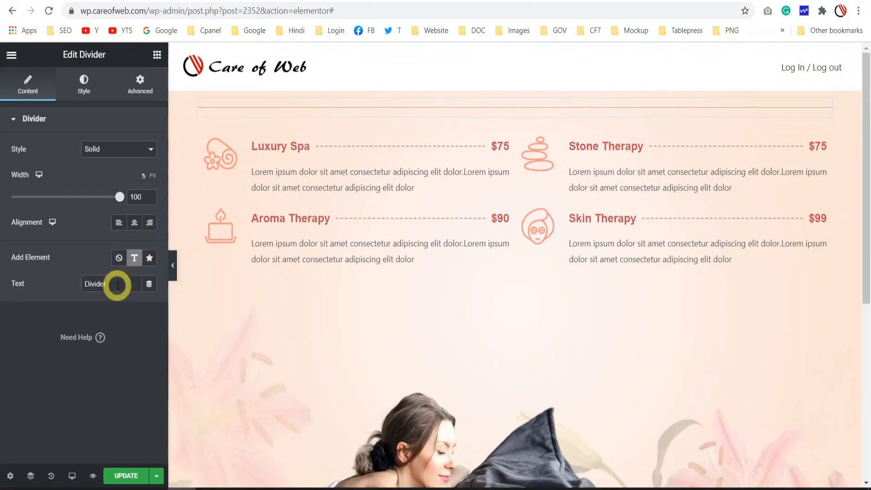
pyautogui.moveTo(117, 285); pyautogui.dragTo(75, 285)
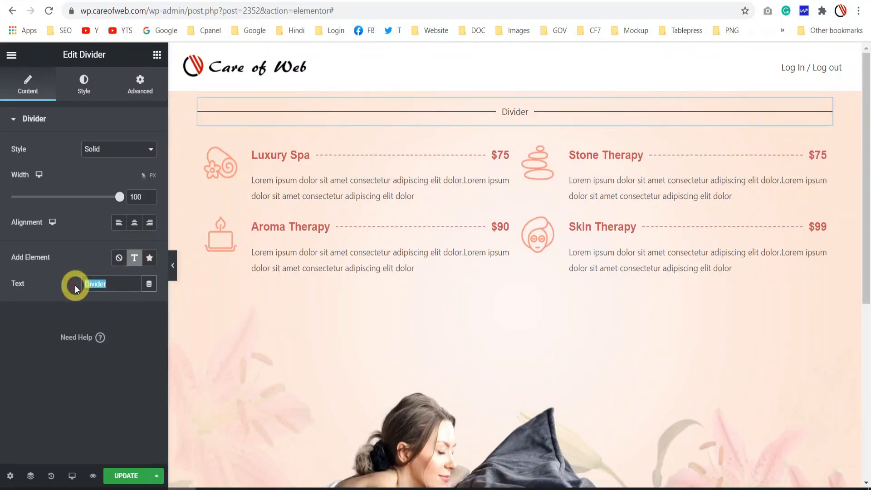
pyautogui.write('Ser')
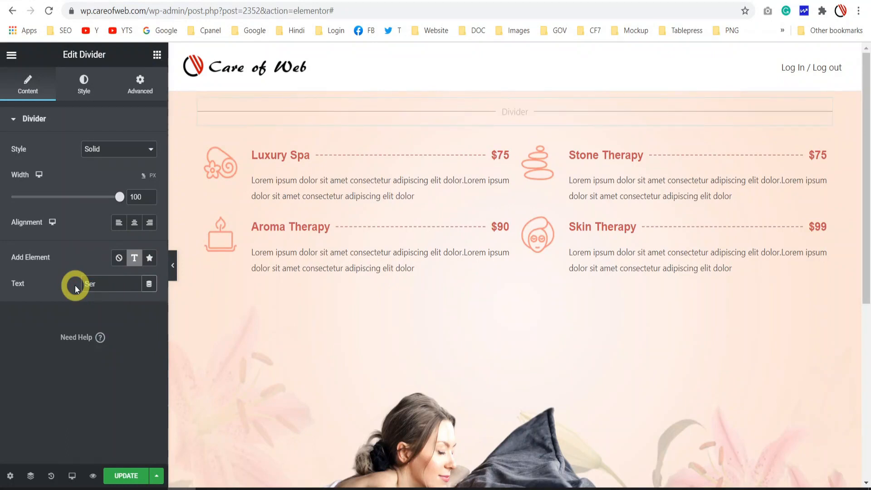
pyautogui.write('vices')
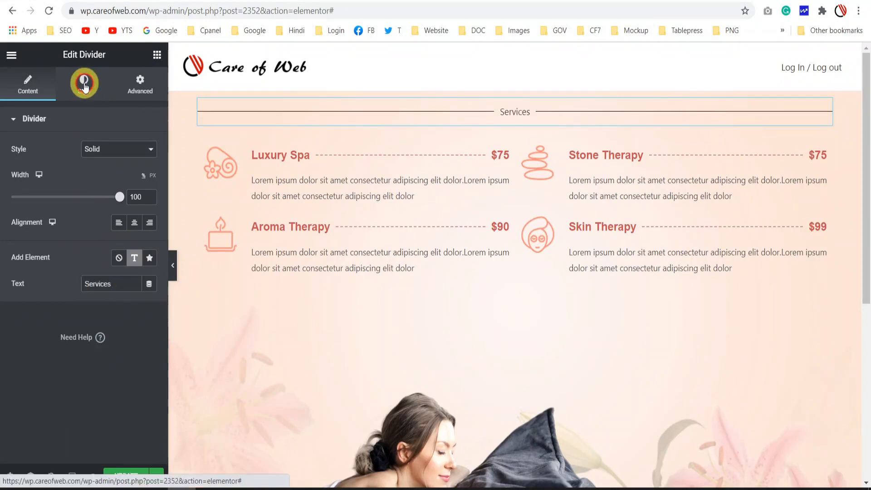
# Apply the global red color to the divider's Services text
pyautogui.click(84, 85)
pyautogui.click(31, 278)
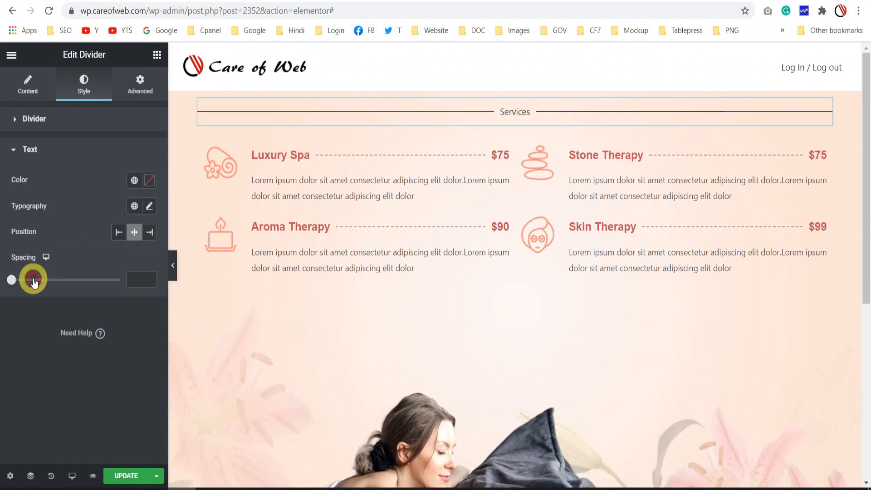
pyautogui.click(134, 181)
pyautogui.scroll(-2, 46, 345)
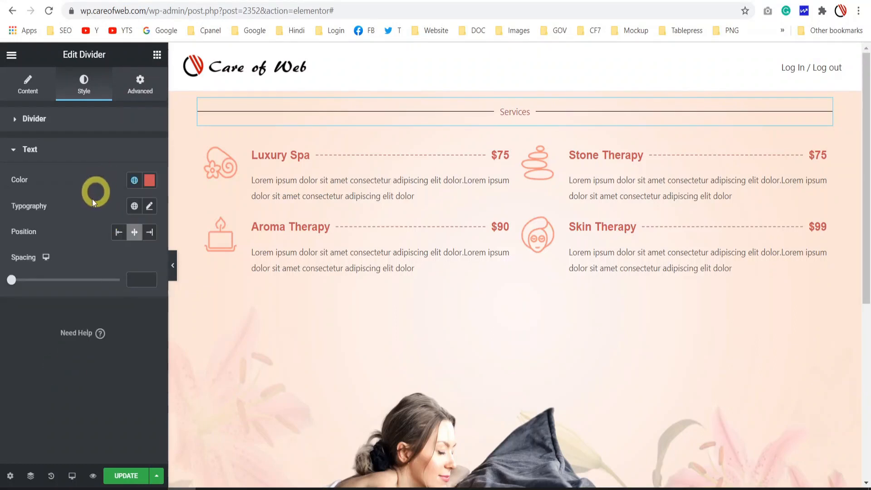
# Style the divider's Services text with a size of 33 px, Bold weight and Uppercase transform
pyautogui.click(149, 206)
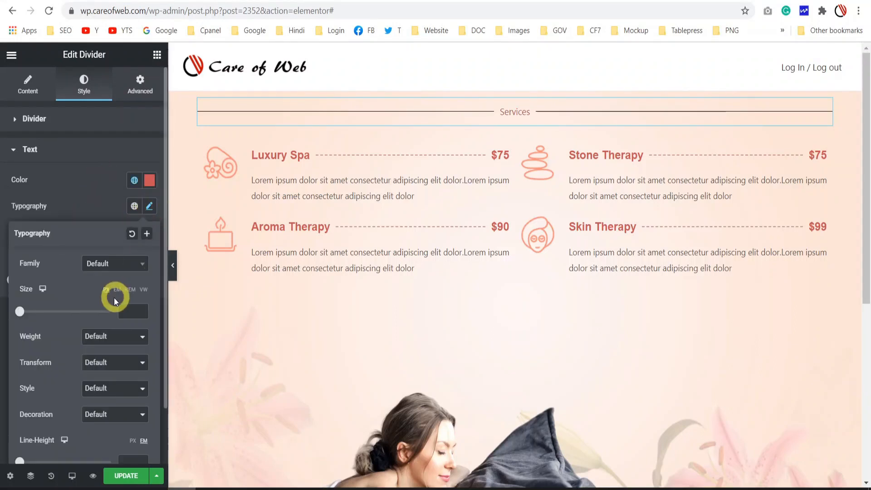
pyautogui.moveTo(21, 312); pyautogui.dragTo(36, 311)
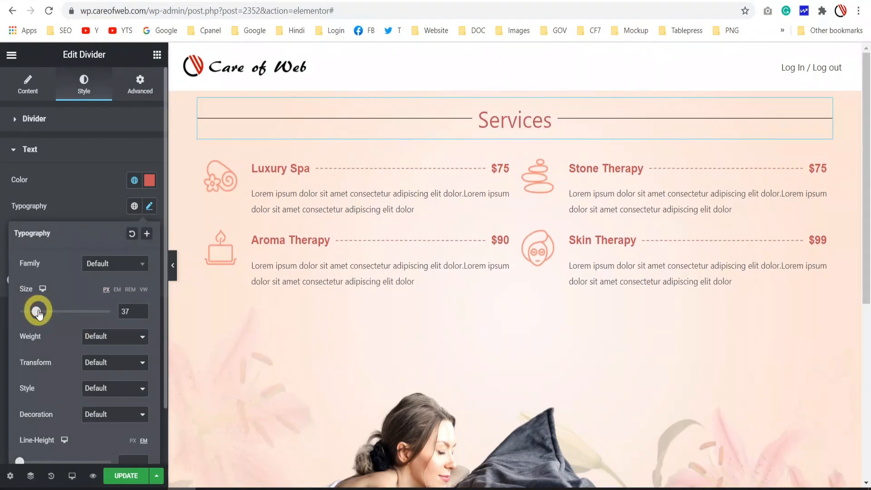
pyautogui.click(120, 369)
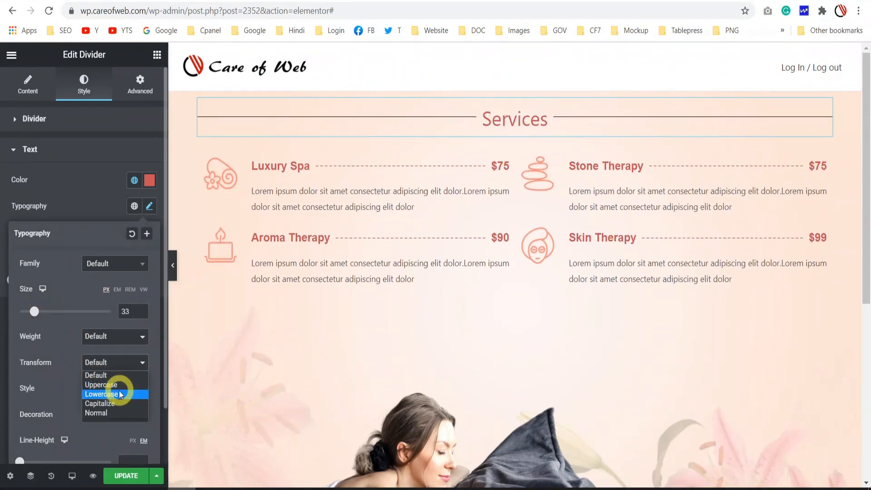
pyautogui.click(118, 388)
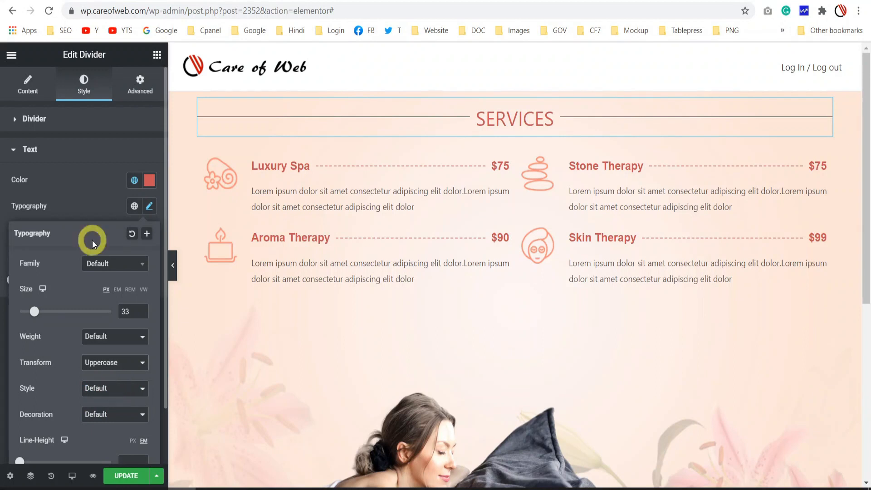
pyautogui.click(131, 343)
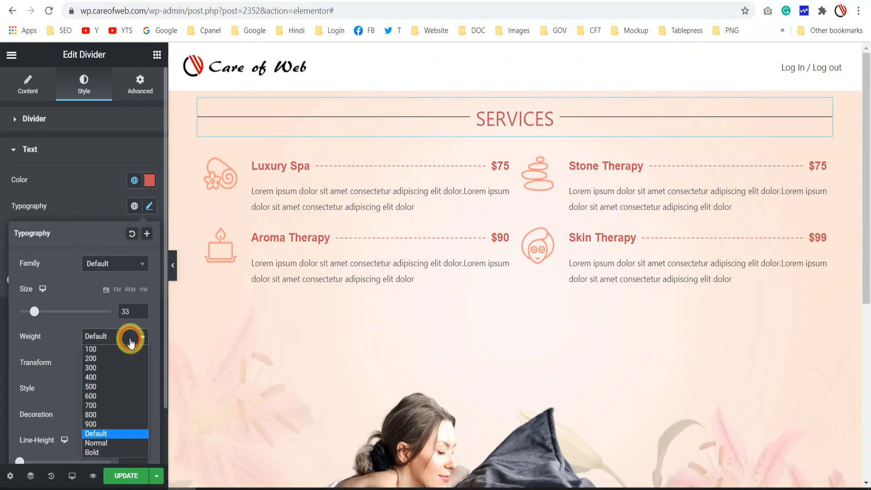
pyautogui.click(106, 454)
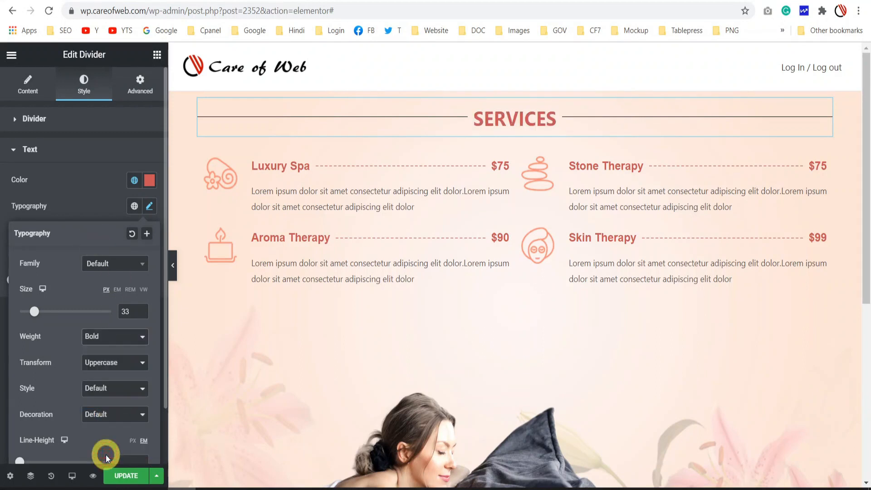
pyautogui.click(87, 206)
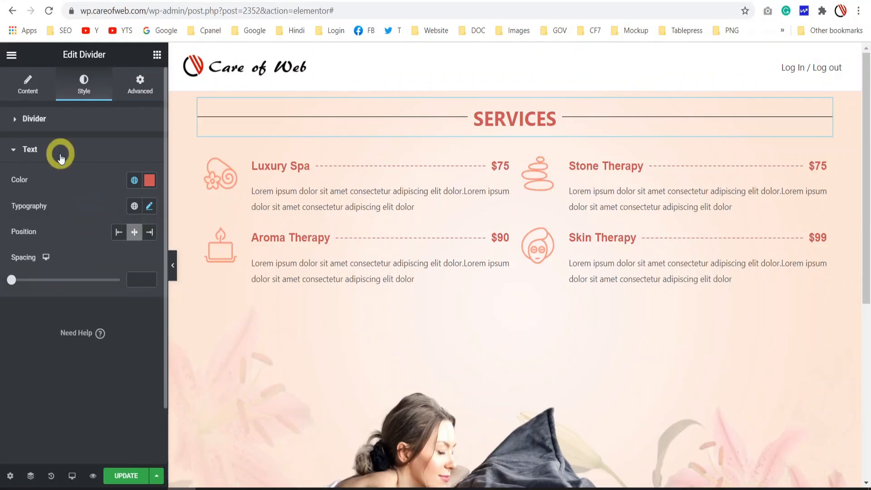
# Set the Services divider's line color to gray and its weight to 2
pyautogui.click(35, 118)
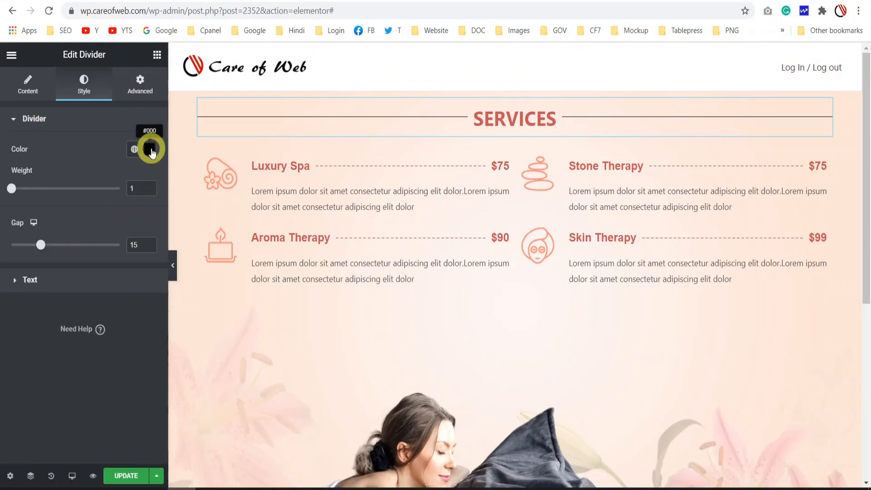
pyautogui.click(151, 149)
pyautogui.moveTo(24, 246); pyautogui.dragTo(19, 247)
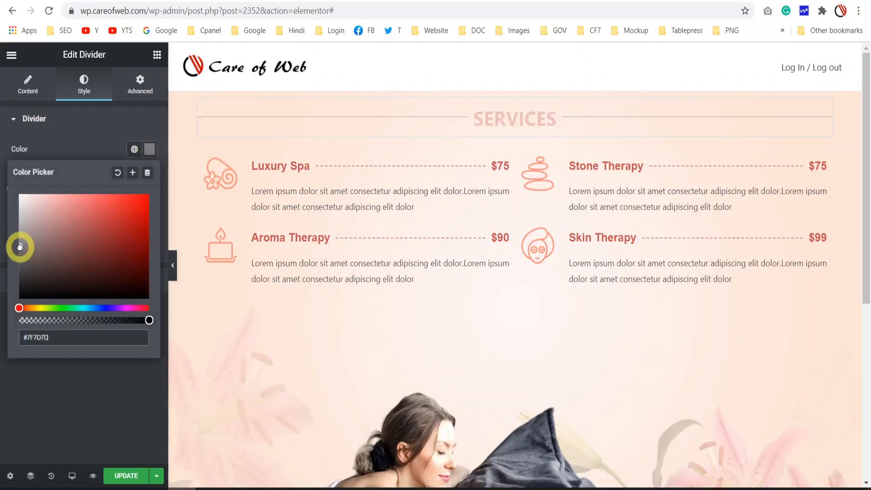
pyautogui.click(66, 144)
pyautogui.moveTo(13, 191); pyautogui.dragTo(18, 190)
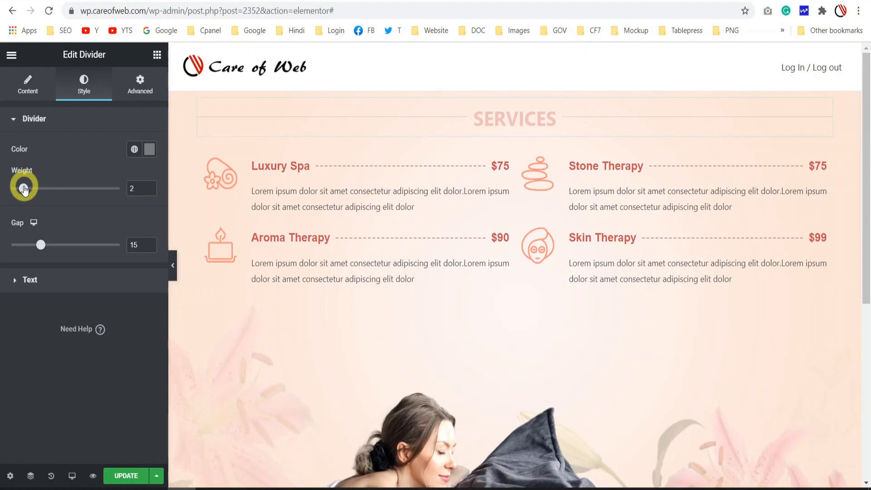
# Set the Services divider's width to 50% and align it to the center above the price lists
pyautogui.click(27, 84)
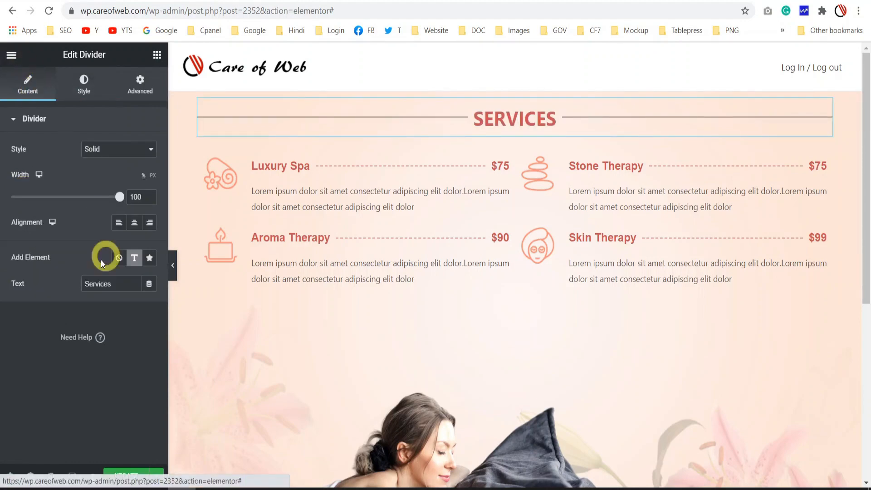
pyautogui.moveTo(120, 198); pyautogui.dragTo(80, 199)
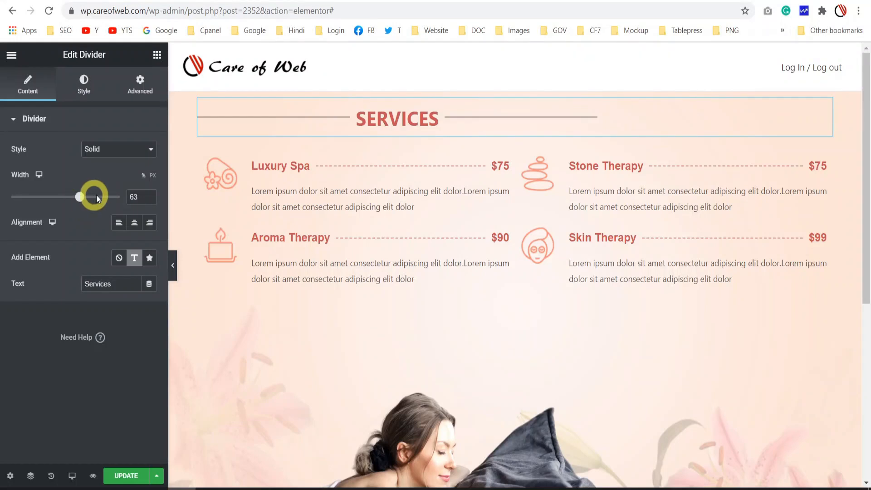
pyautogui.moveTo(139, 197); pyautogui.dragTo(124, 196)
pyautogui.write('50')
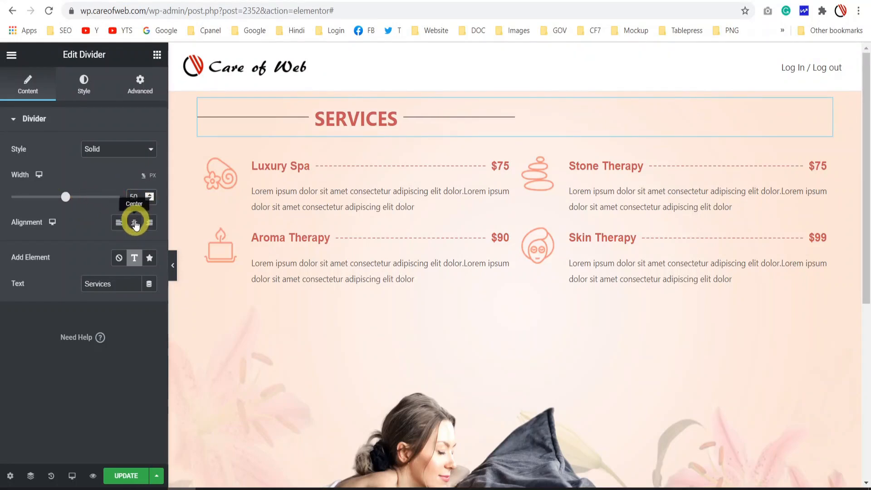
pyautogui.click(134, 223)
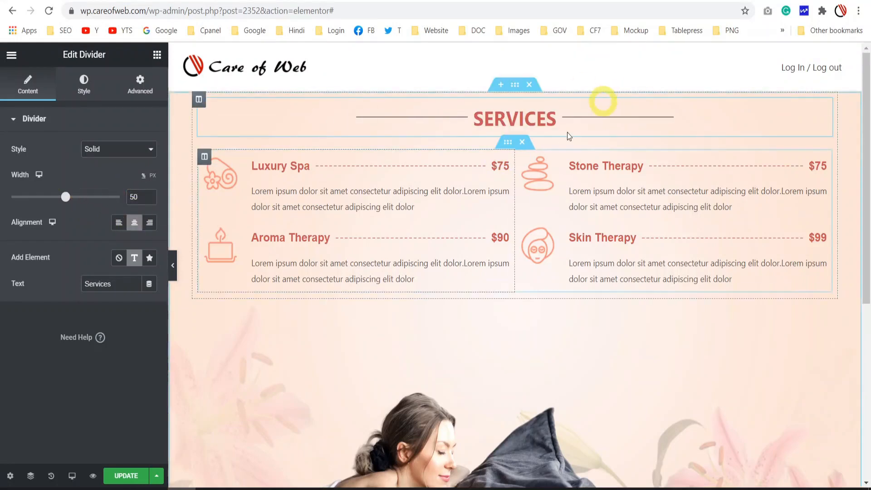
pyautogui.click(175, 268)
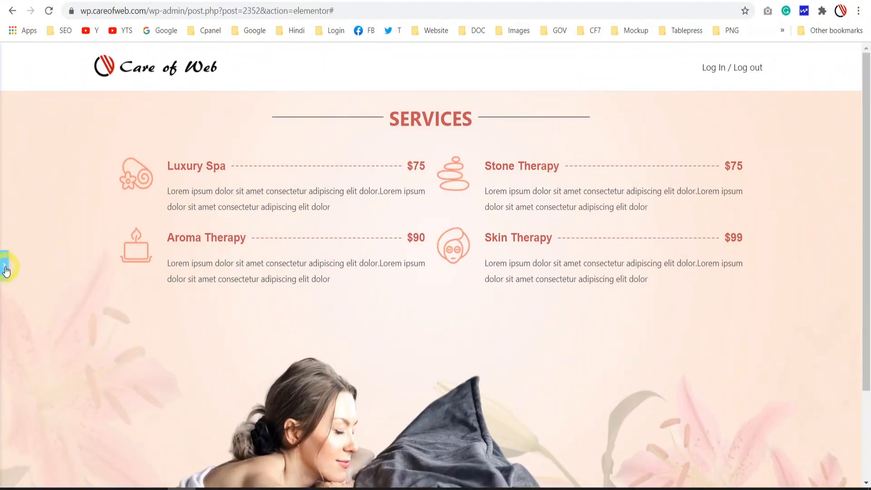
pyautogui.click(5, 265)
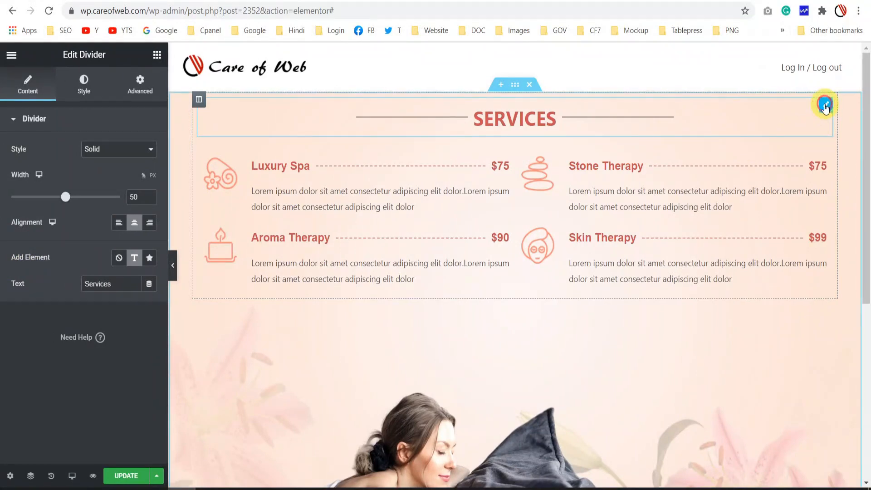
# Give the Services divider a 50 px margin on all sides and preview the layout without the editing panel
pyautogui.click(141, 84)
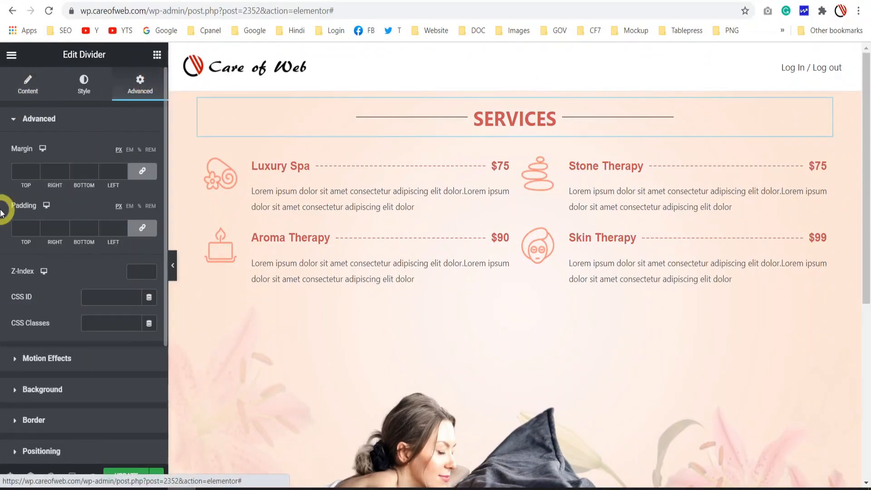
pyautogui.click(23, 170)
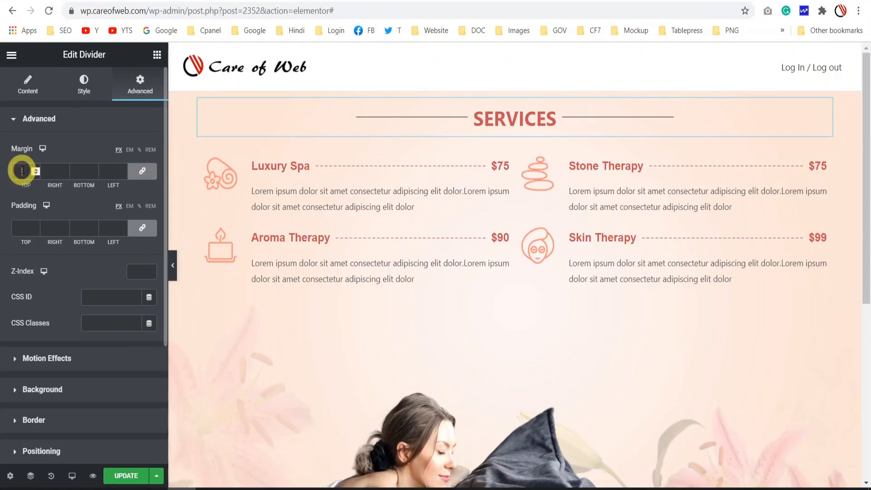
pyautogui.write('50')
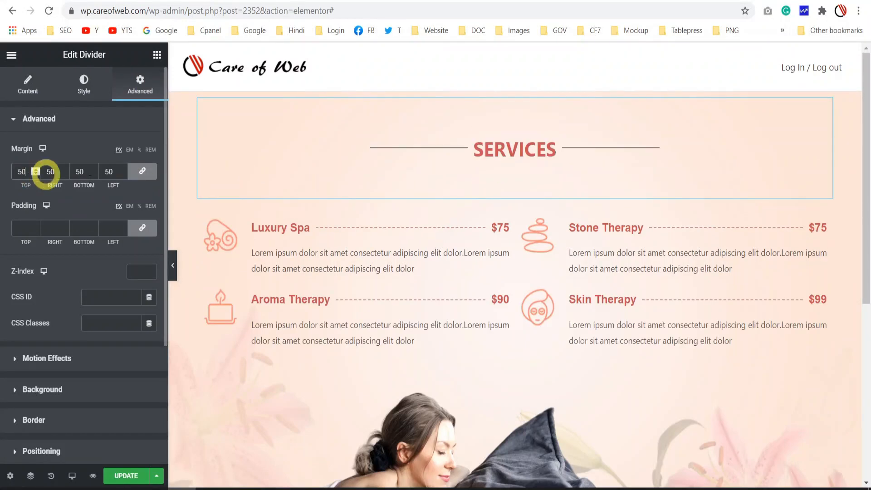
pyautogui.click(172, 263)
pyautogui.scroll(-2, 598, 232)
pyautogui.scroll(-2, 598, 230)
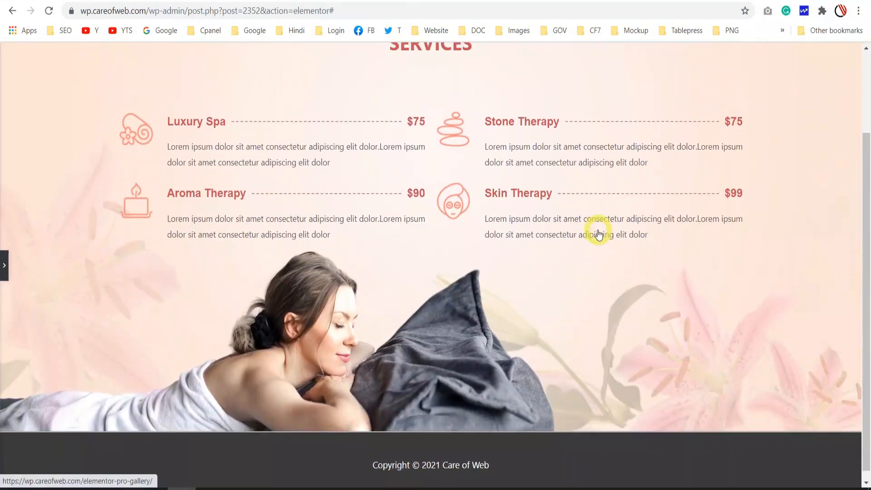
pyautogui.scroll(3, 597, 229)
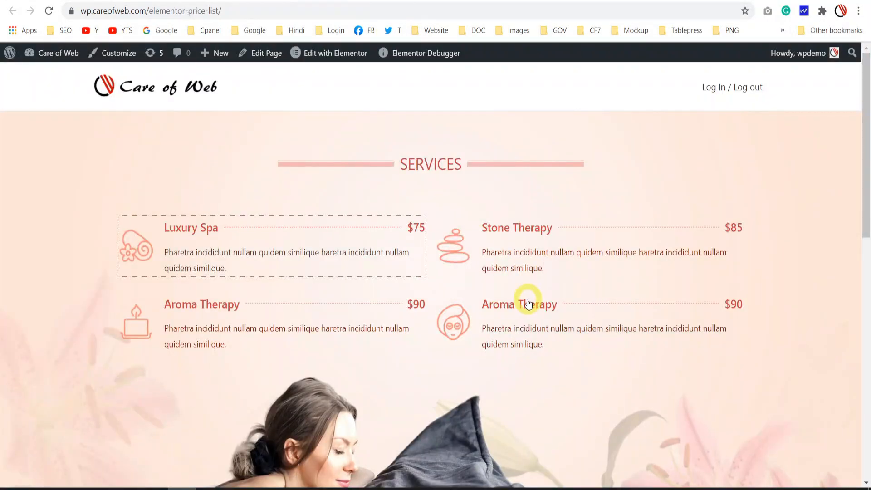
# Examine the coffee menu section on the finished example page
pyautogui.scroll(-10, 525, 296)
pyautogui.scroll(3, 525, 297)
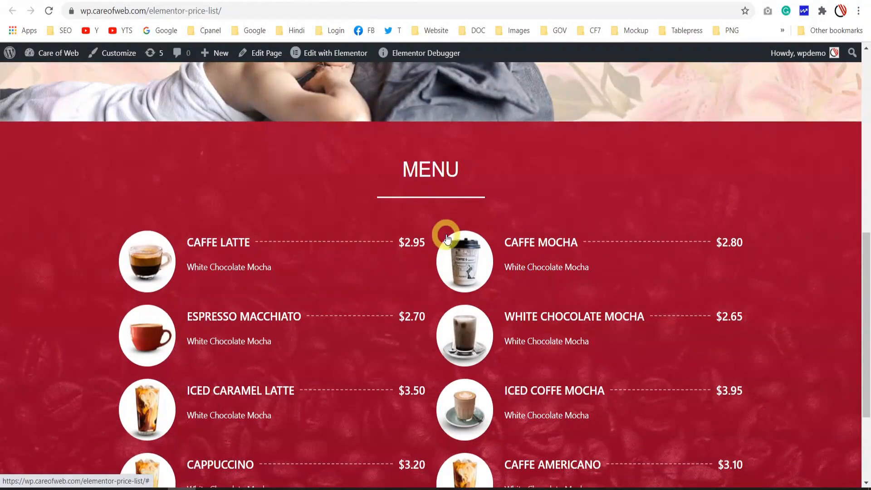
pyautogui.scroll(-1, 448, 233)
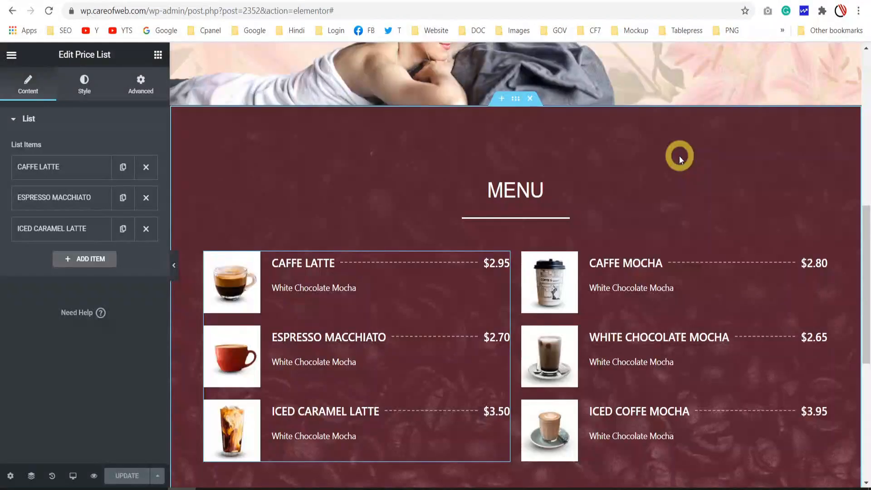
# Change the background overlay color of the coffee Menu section to the darker red #772E40
pyautogui.scroll(-1, 680, 165)
pyautogui.scroll(3, 681, 156)
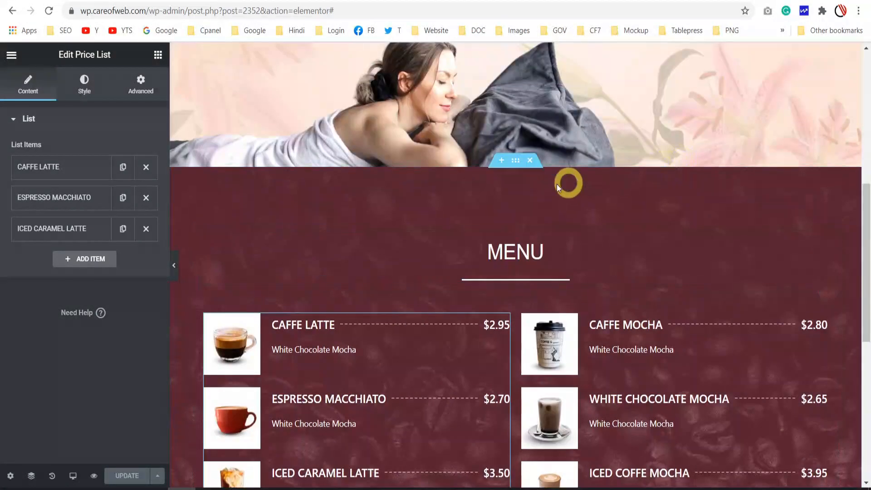
pyautogui.click(516, 162)
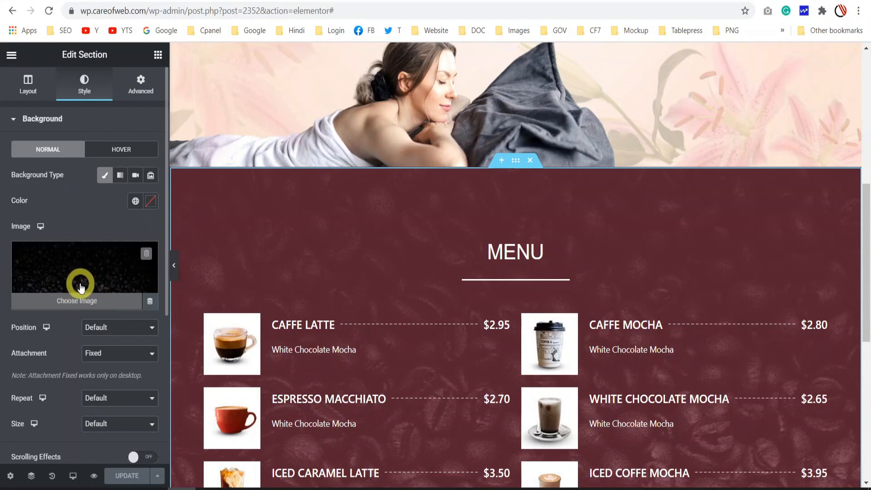
pyautogui.scroll(-3, 56, 277)
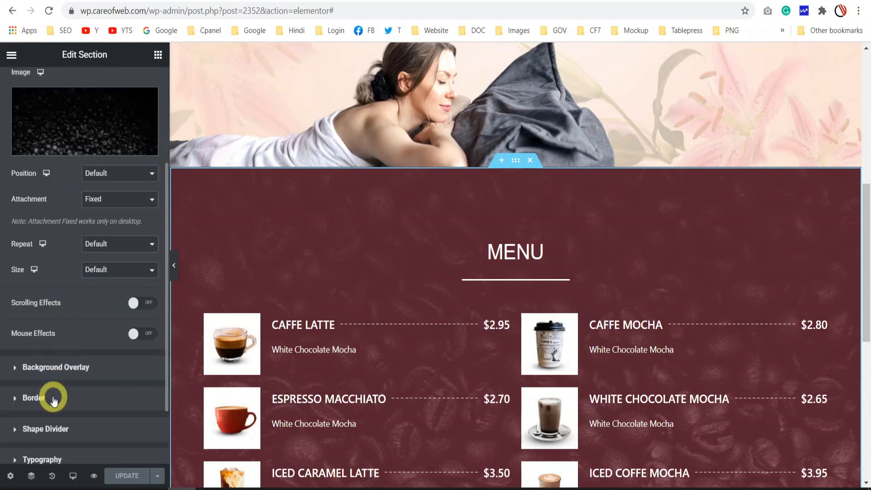
pyautogui.click(53, 369)
pyautogui.click(151, 236)
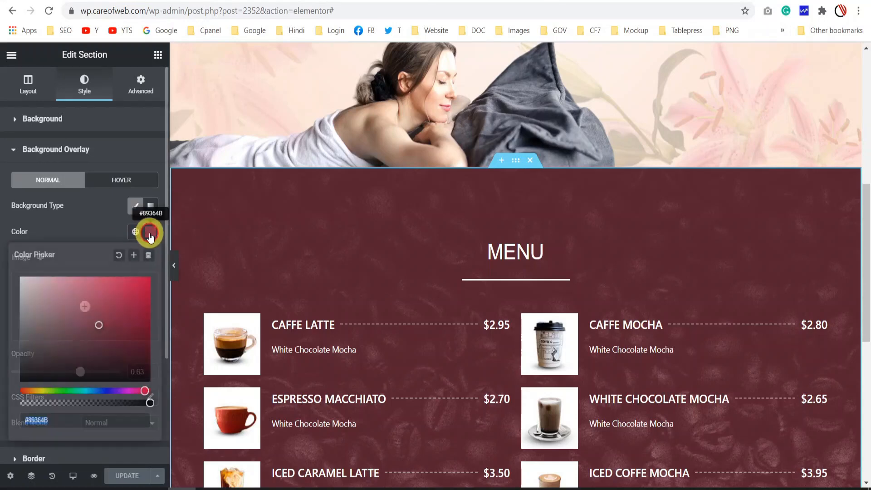
pyautogui.click(100, 329)
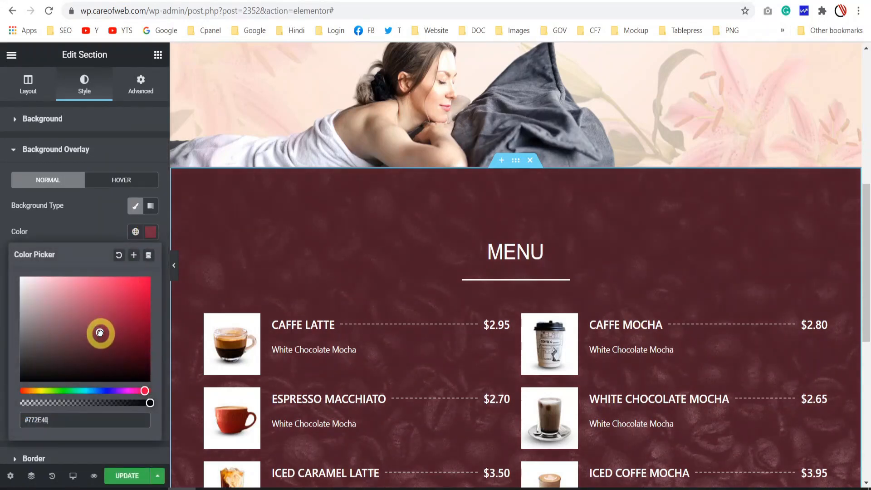
pyautogui.click(86, 224)
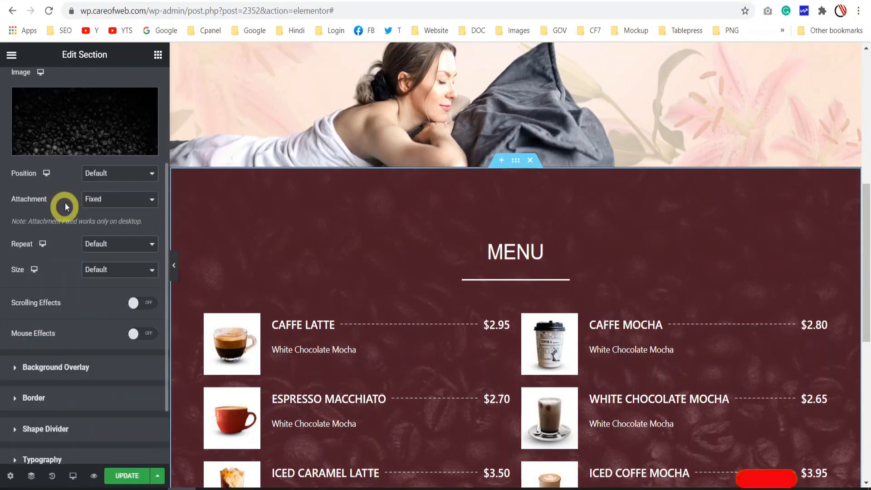
# Examine how the fixed background of the coffee Menu section behaves while moving through the page
pyautogui.scroll(-3, 352, 288)
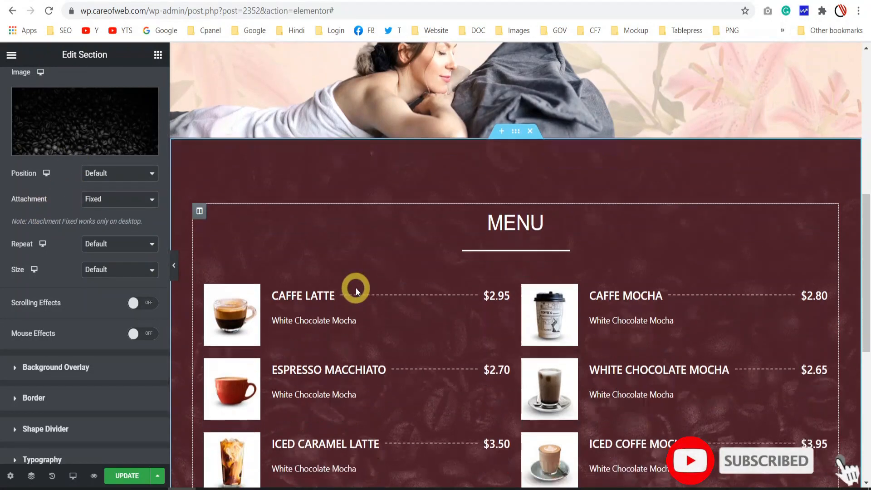
pyautogui.scroll(4, 406, 302)
pyautogui.scroll(-5, 405, 299)
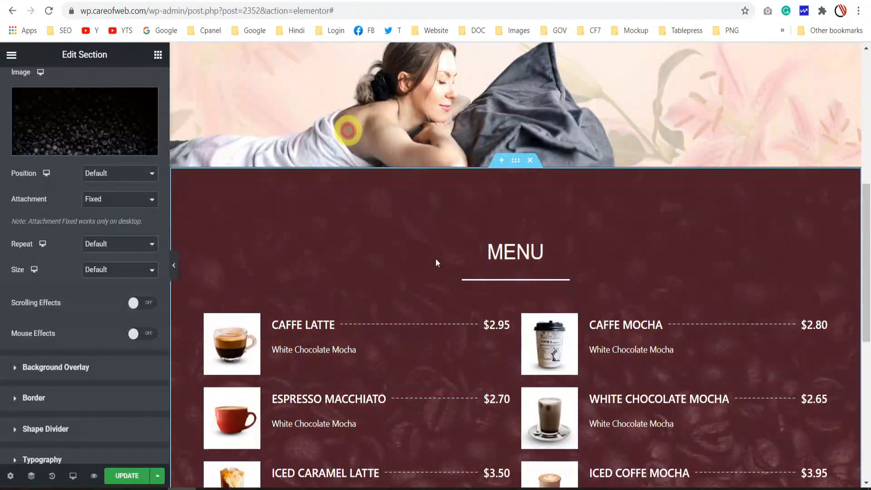
pyautogui.scroll(-4, 437, 298)
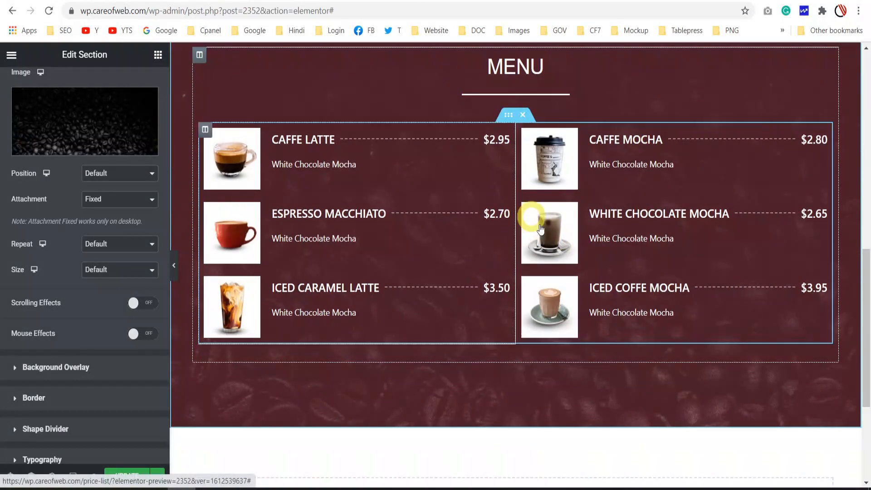
pyautogui.scroll(11, 402, 246)
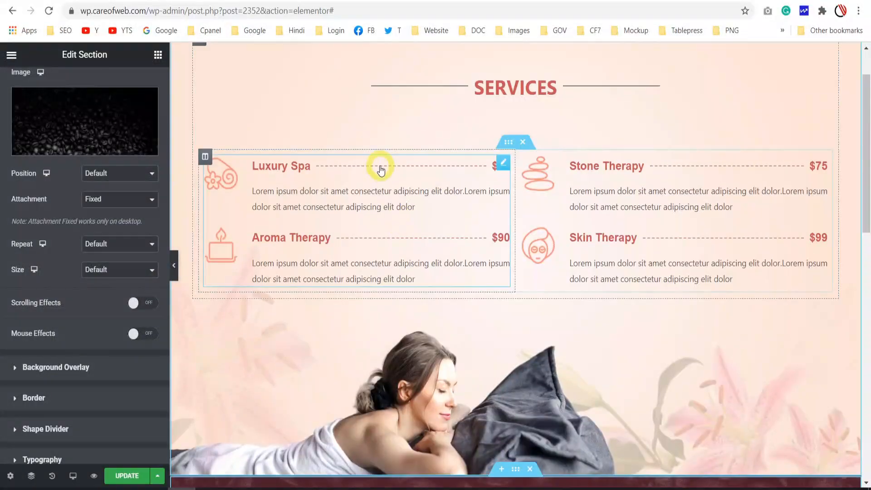
pyautogui.scroll(-8, 383, 235)
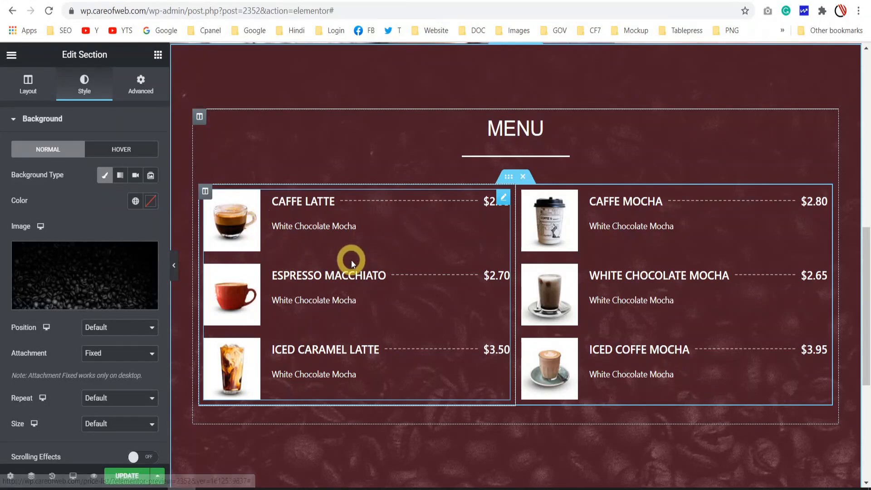
# Set the image border radius of the Caffe Latte price list to 50 px on all corners and preview the result without the editing panel
pyautogui.click(503, 198)
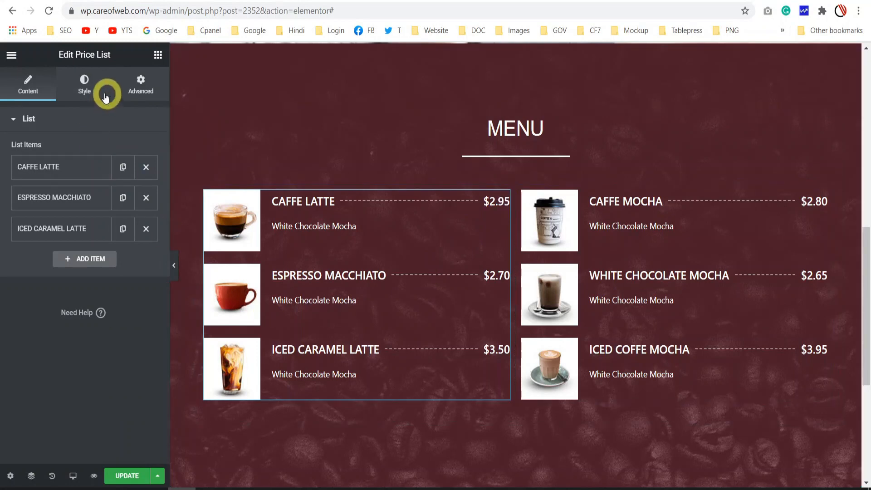
pyautogui.click(85, 86)
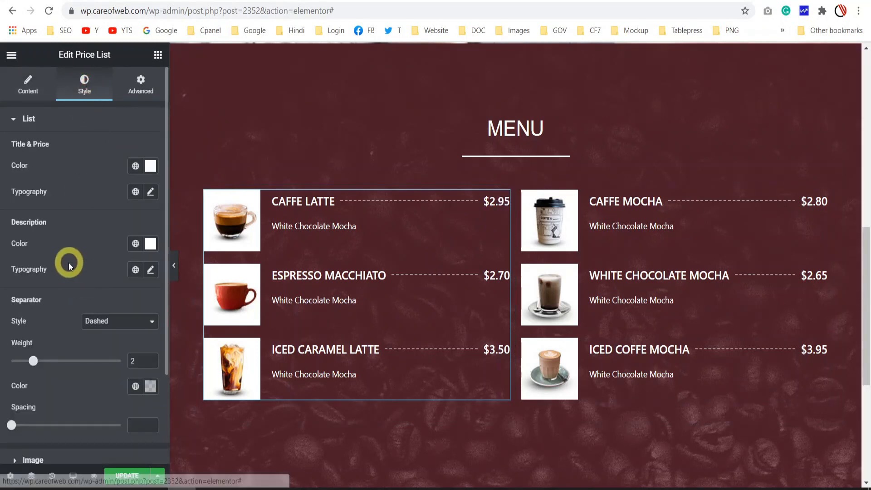
pyautogui.scroll(-3, 69, 262)
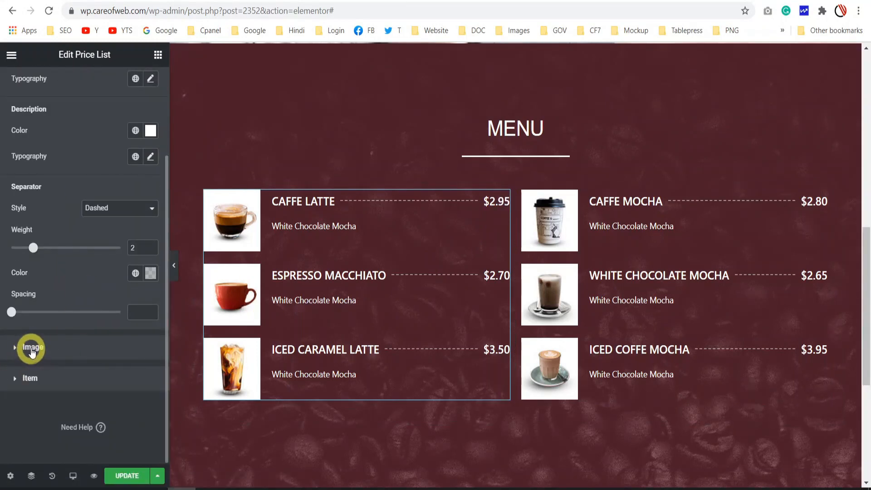
pyautogui.click(32, 348)
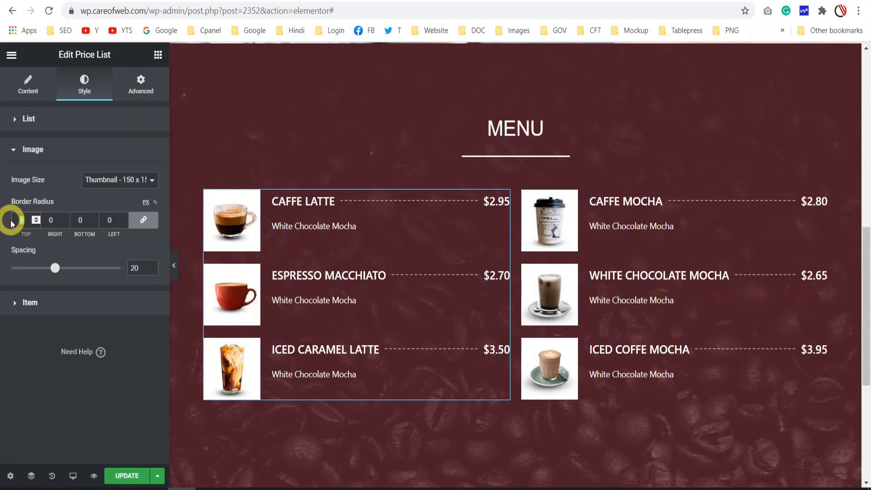
pyautogui.write('50')
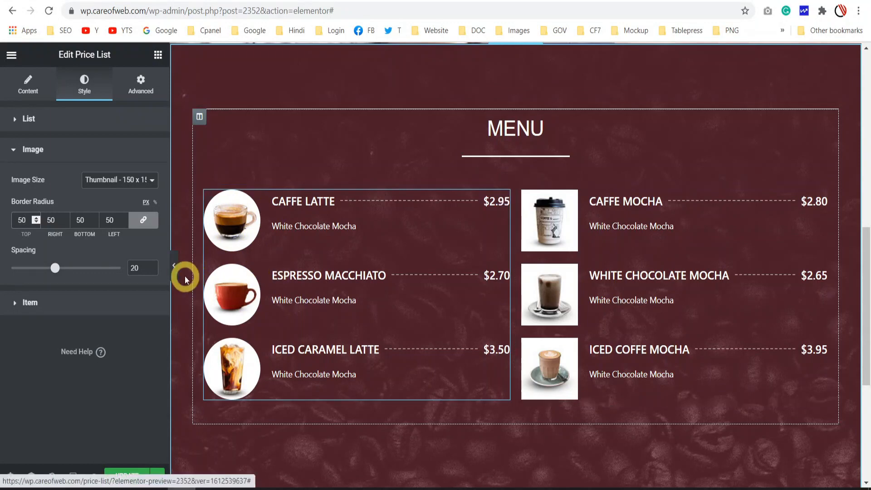
pyautogui.click(174, 266)
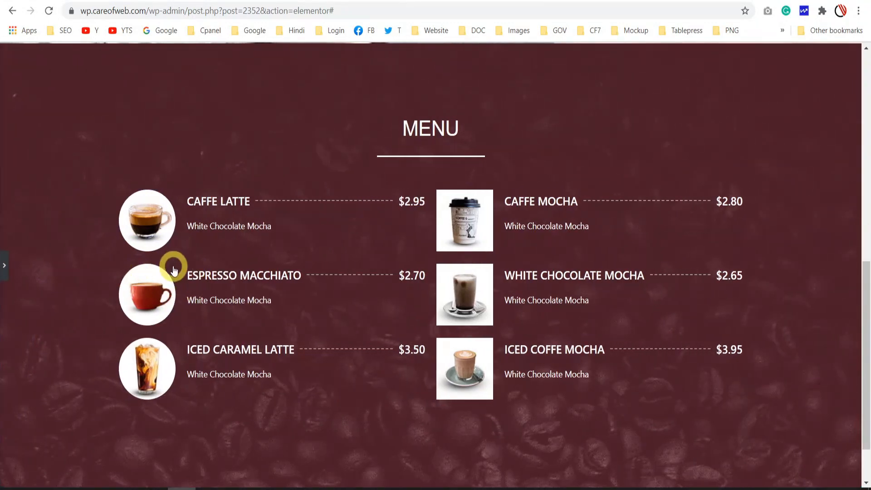
pyautogui.scroll(2, 362, 315)
pyautogui.scroll(-2, 281, 265)
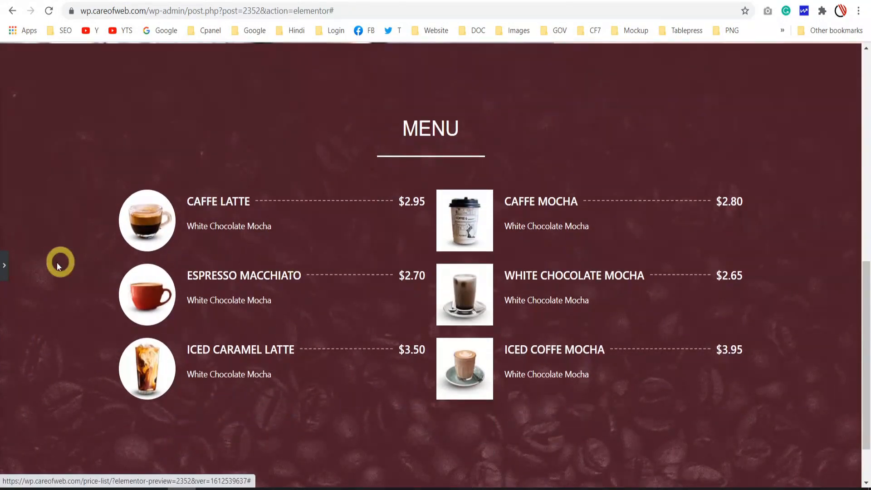
pyautogui.click(5, 266)
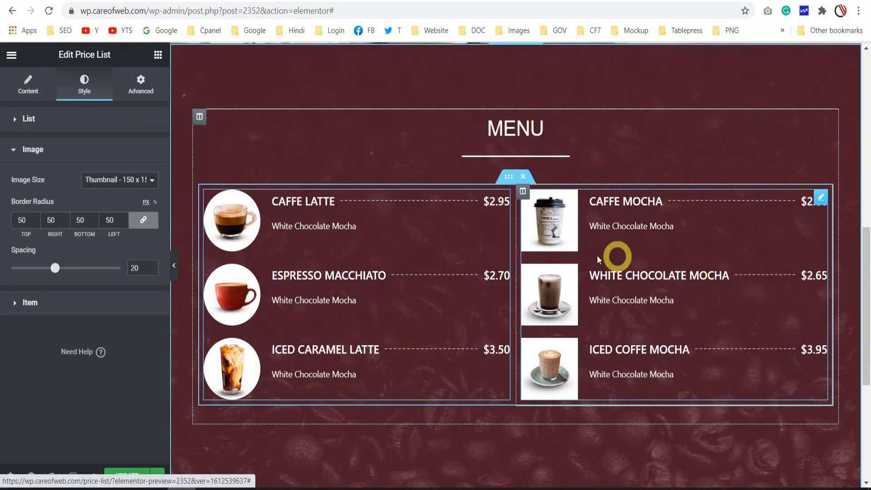
# Copy the Caffe Latte price list's style onto the Caffe Mocha price list and preview the Menu section
pyautogui.rightClick(502, 198)
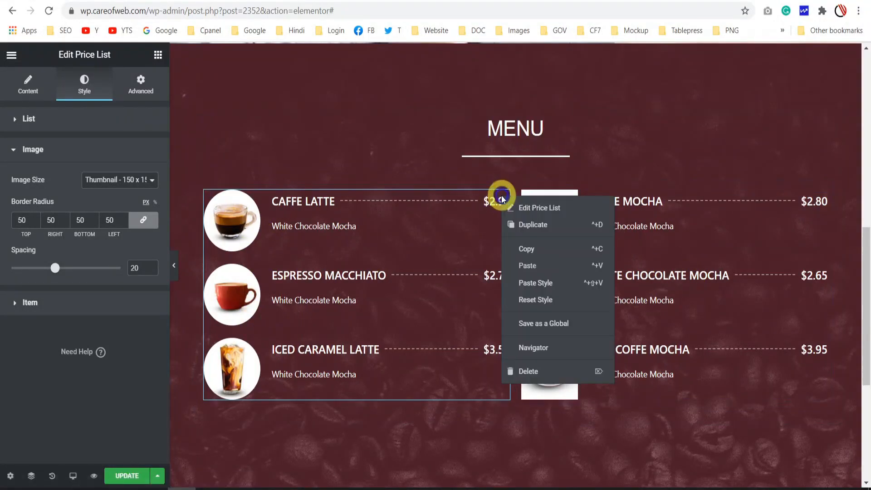
pyautogui.click(527, 249)
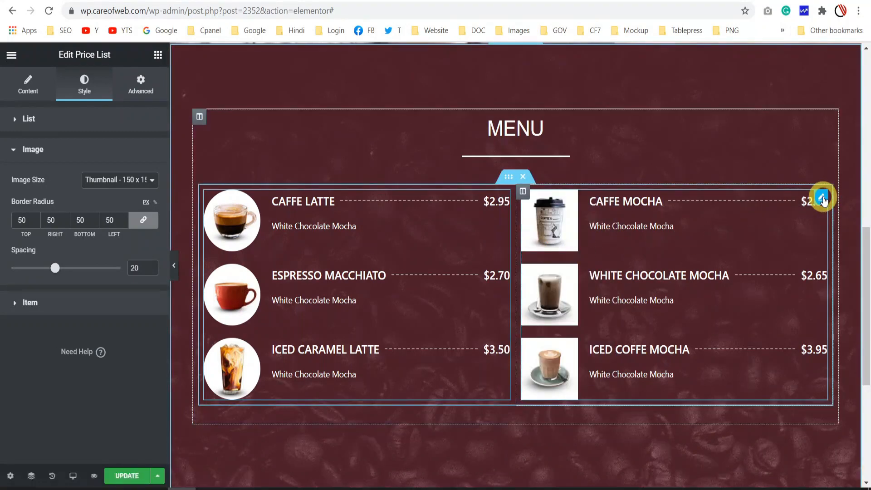
pyautogui.rightClick(823, 199)
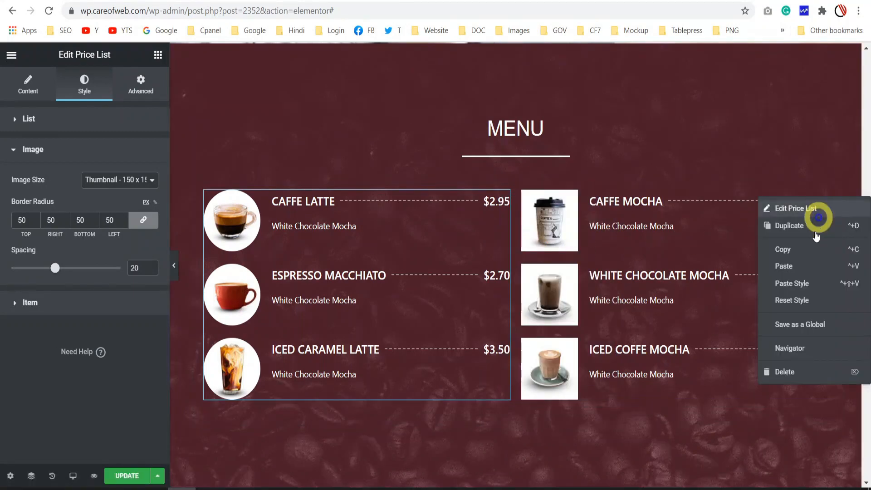
pyautogui.click(796, 288)
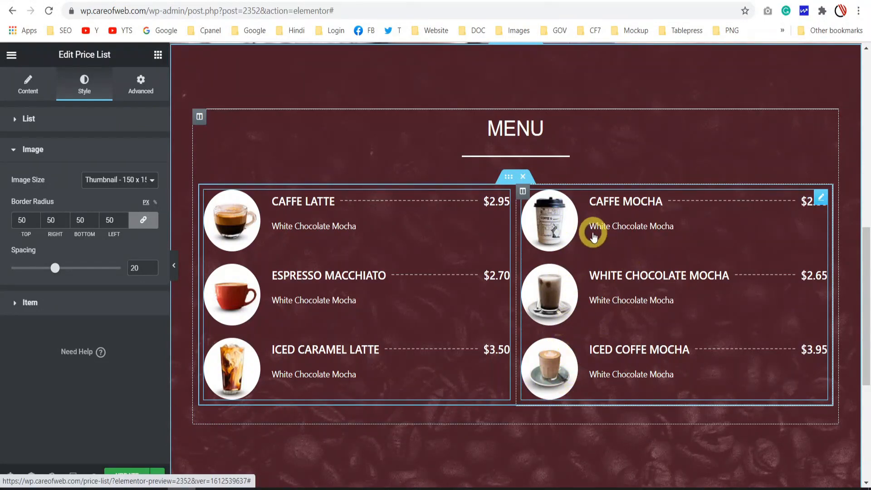
pyautogui.hotkey('ctrl', 'p')
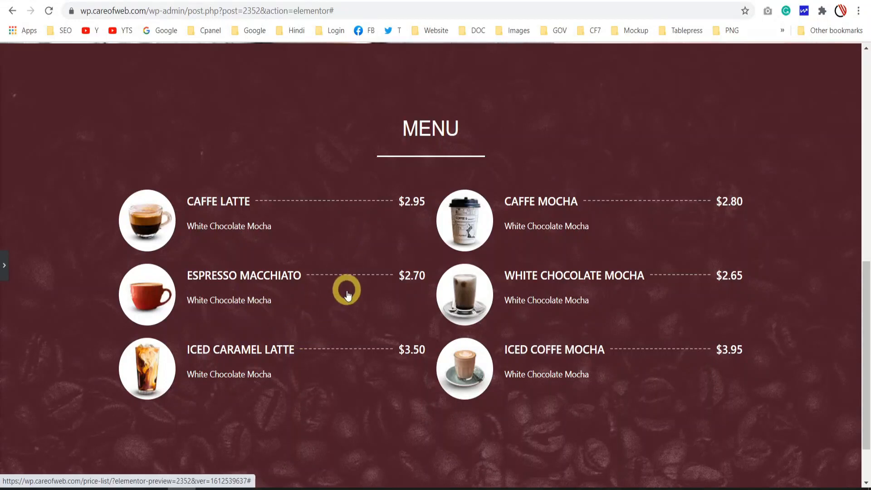
pyautogui.click(4, 265)
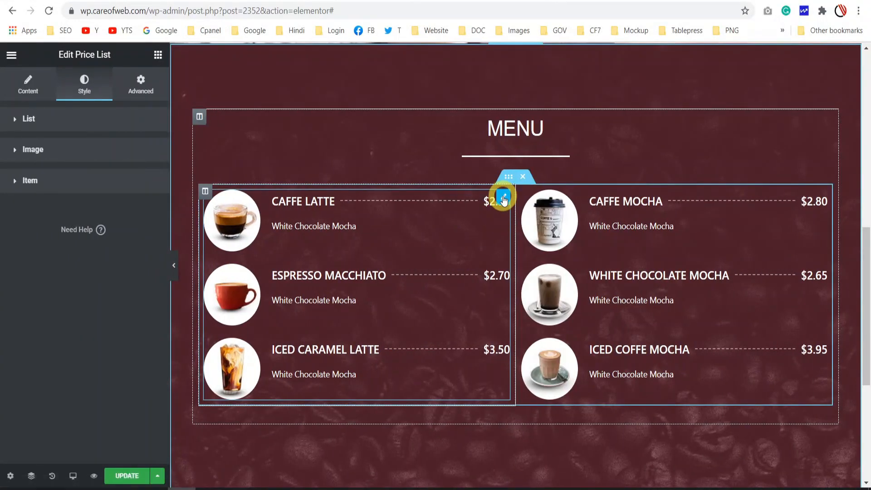
# Set the Caffe Latte price list's rows gap to 30 px, paste its style onto the Caffe Mocha list and preview both
pyautogui.click(27, 181)
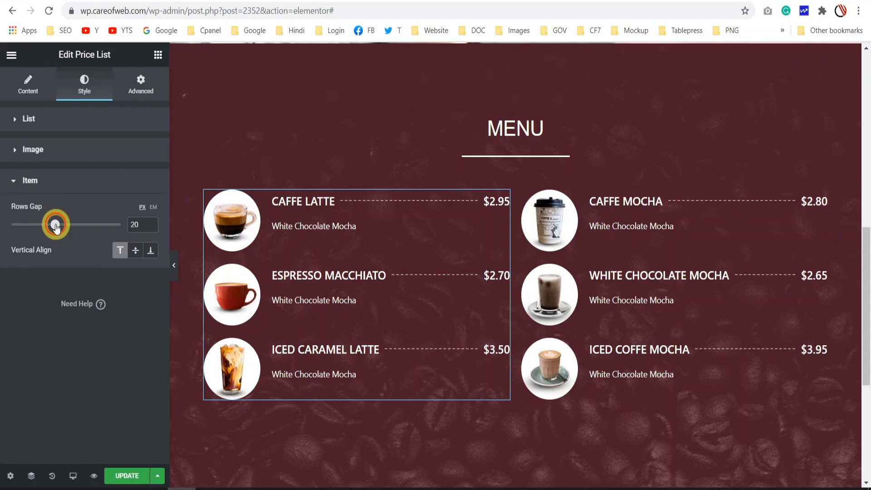
pyautogui.moveTo(56, 228); pyautogui.dragTo(78, 225)
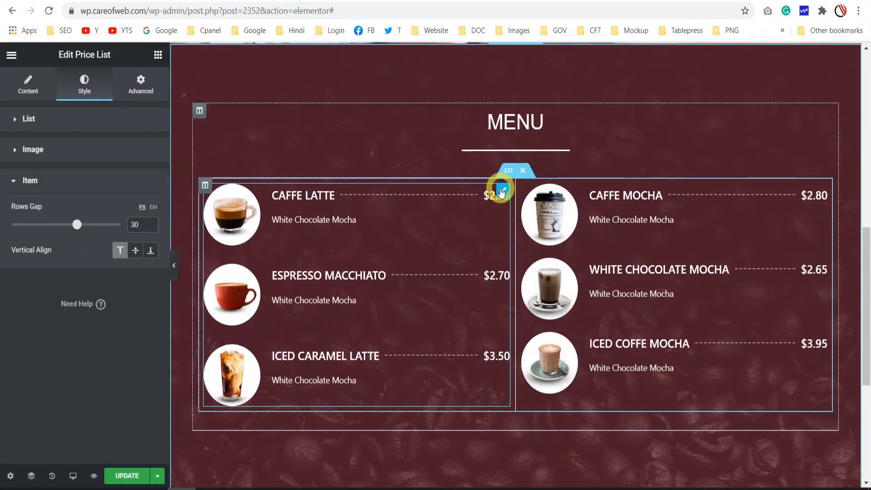
pyautogui.rightClick(502, 193)
pyautogui.click(520, 241)
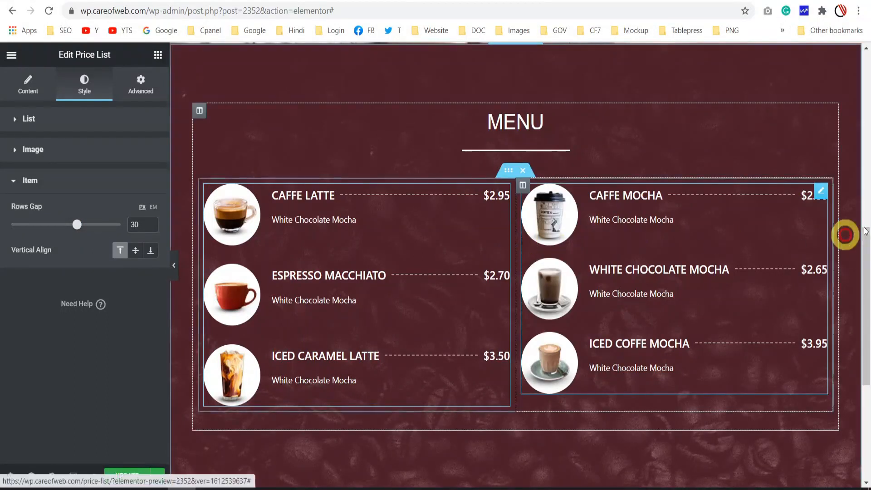
pyautogui.rightClick(823, 192)
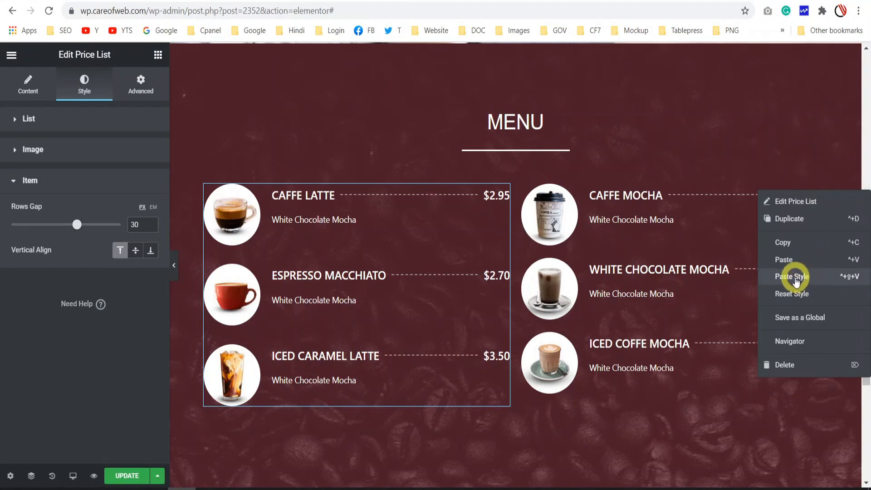
pyautogui.click(796, 279)
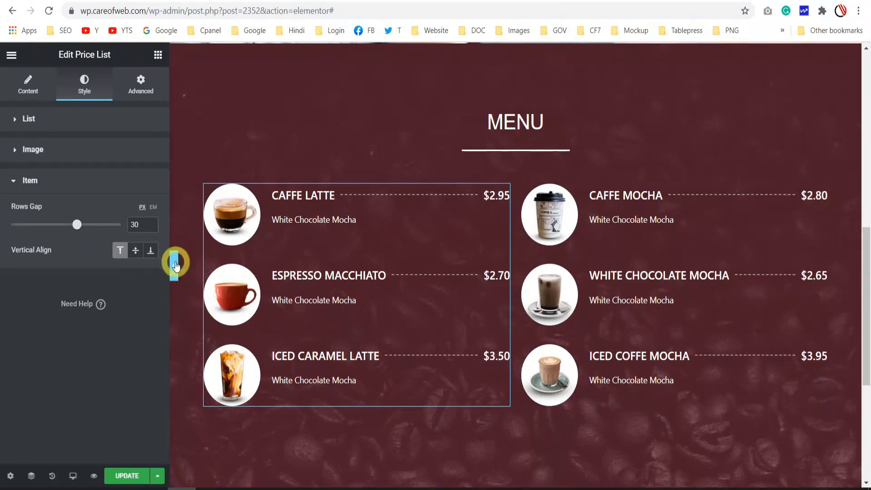
pyautogui.click(175, 266)
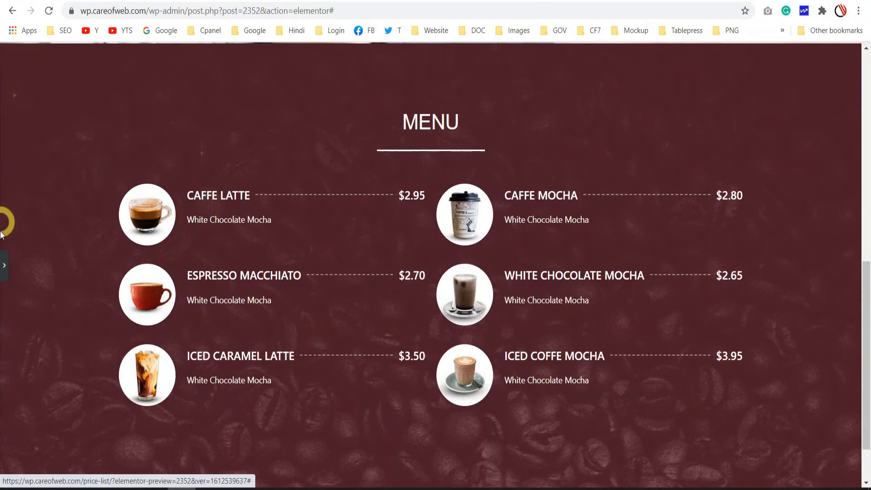
pyautogui.click(6, 266)
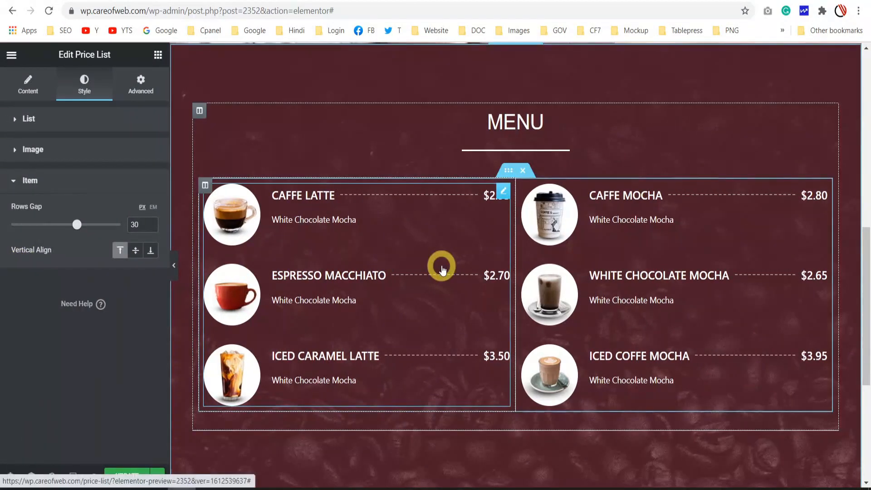
# Review the Services section and the price list's advanced settings, including margin, padding, Z-Index and CSS options
pyautogui.scroll(10, 442, 268)
pyautogui.scroll(1, 443, 269)
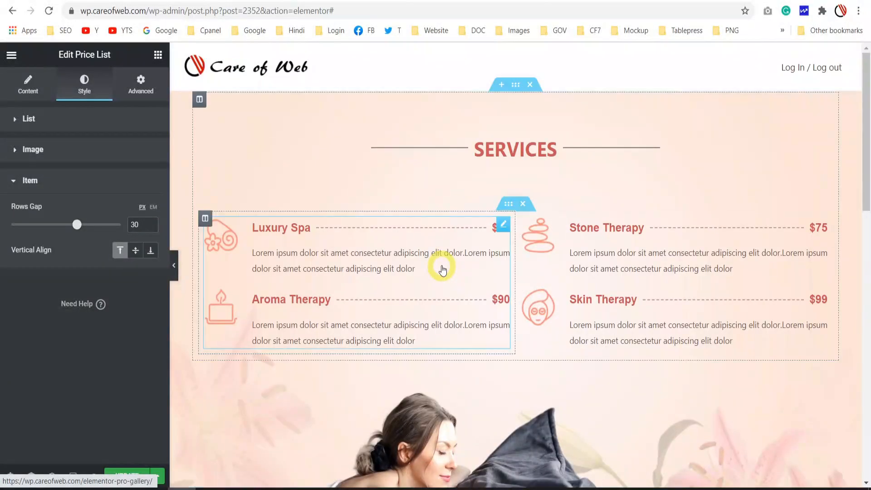
pyautogui.click(41, 84)
pyautogui.click(84, 85)
pyautogui.click(143, 85)
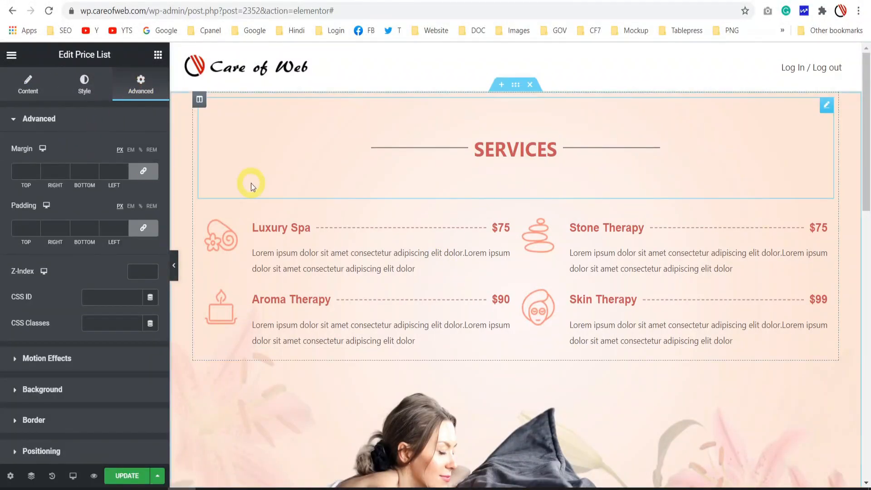
pyautogui.scroll(-1, 252, 182)
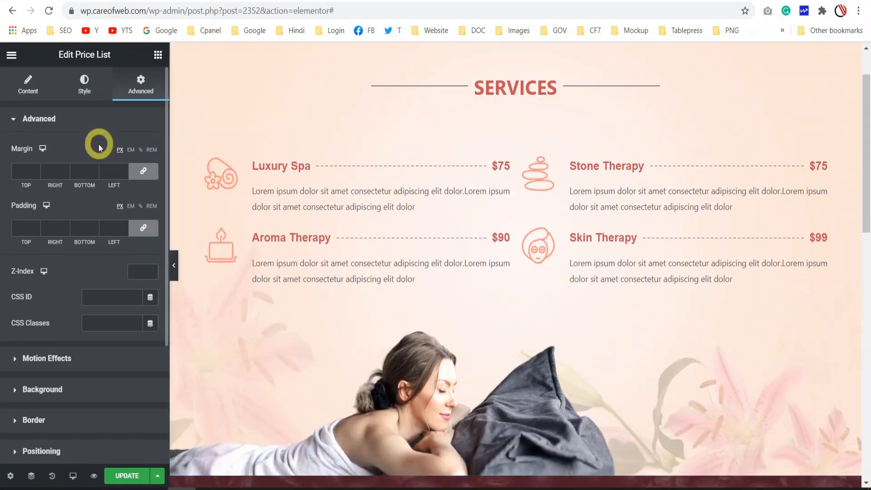
pyautogui.scroll(-1, 90, 159)
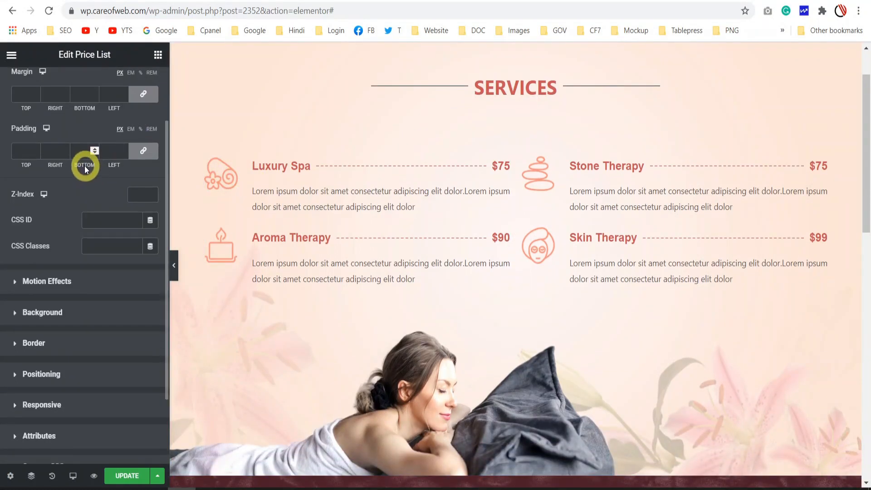
pyautogui.scroll(1, 86, 167)
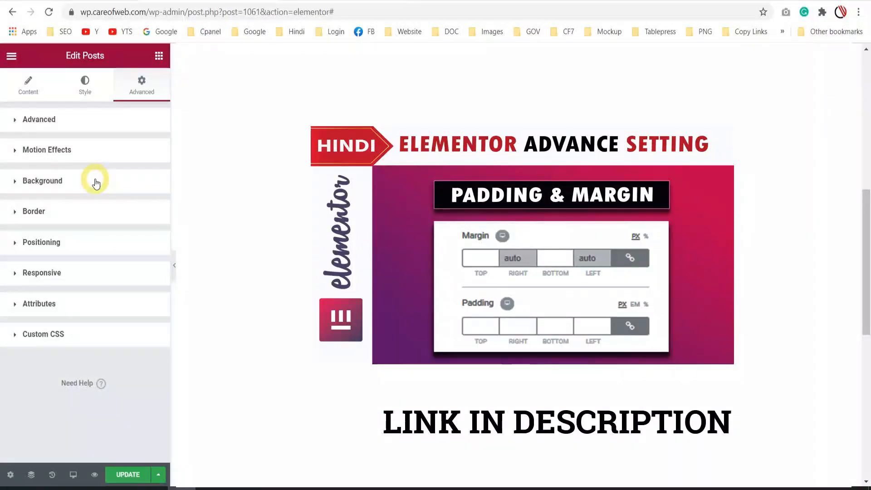